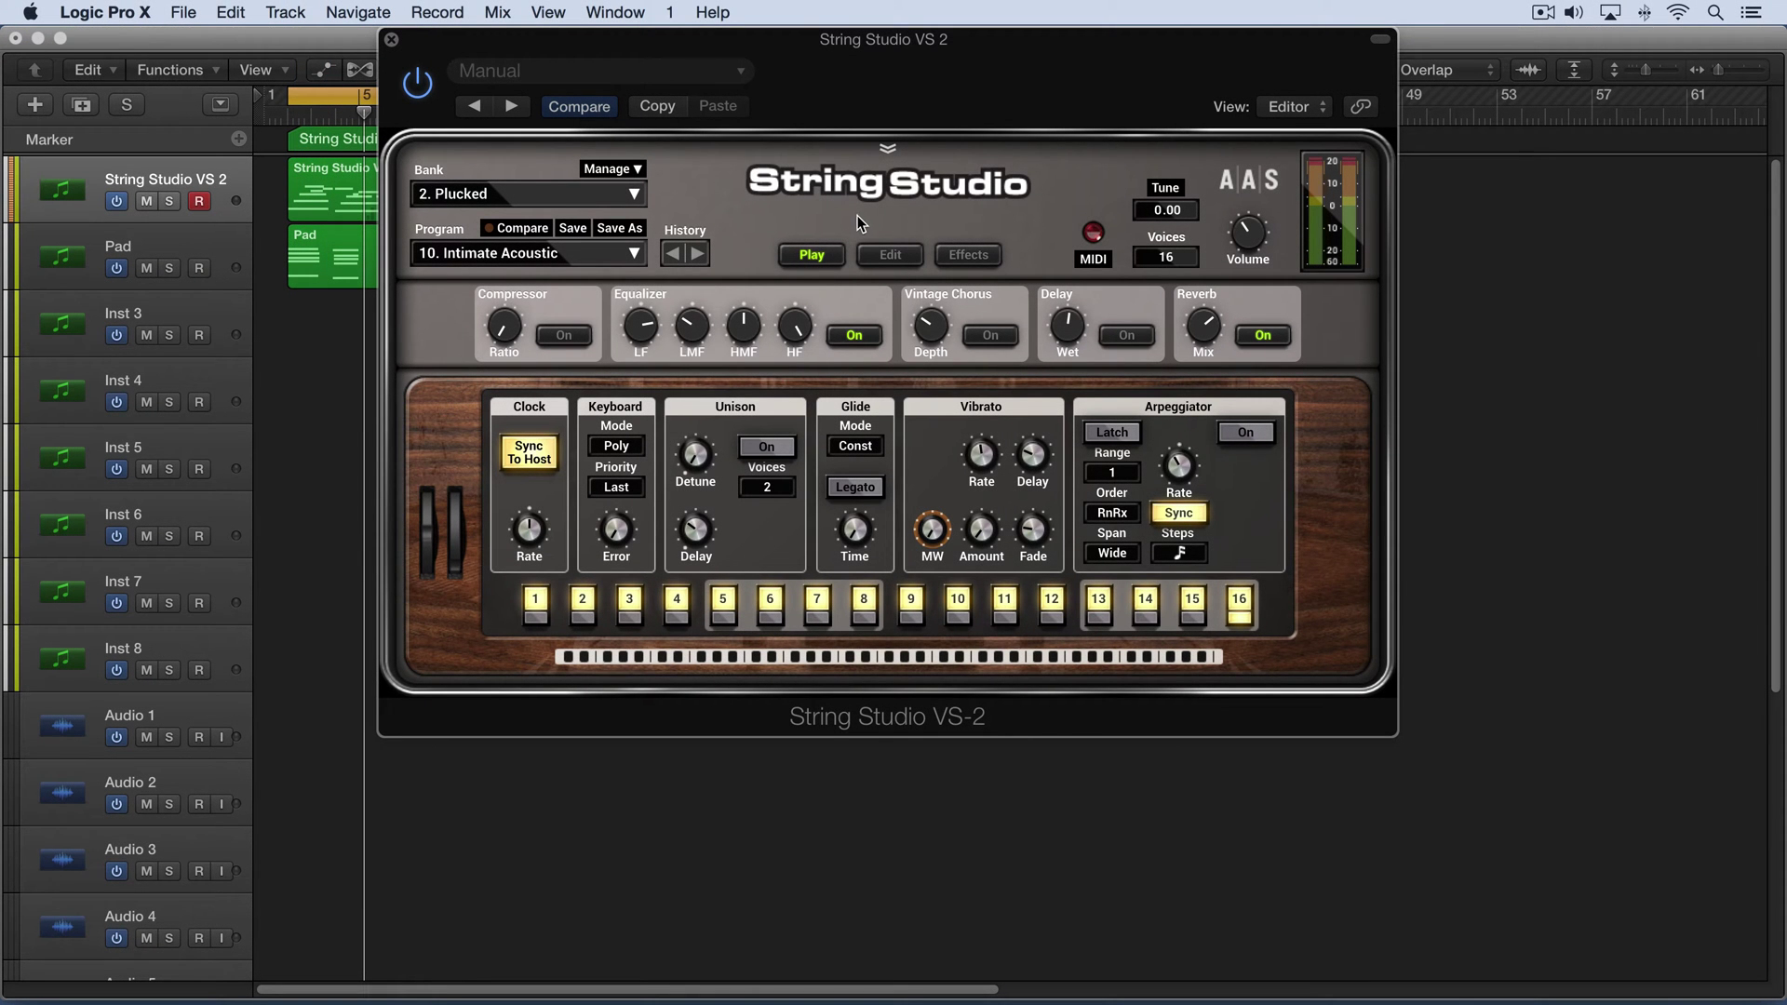
Show the String Studio VS-2 editor page with the Exciter, String, Filter and Body modules.
click(893, 255)
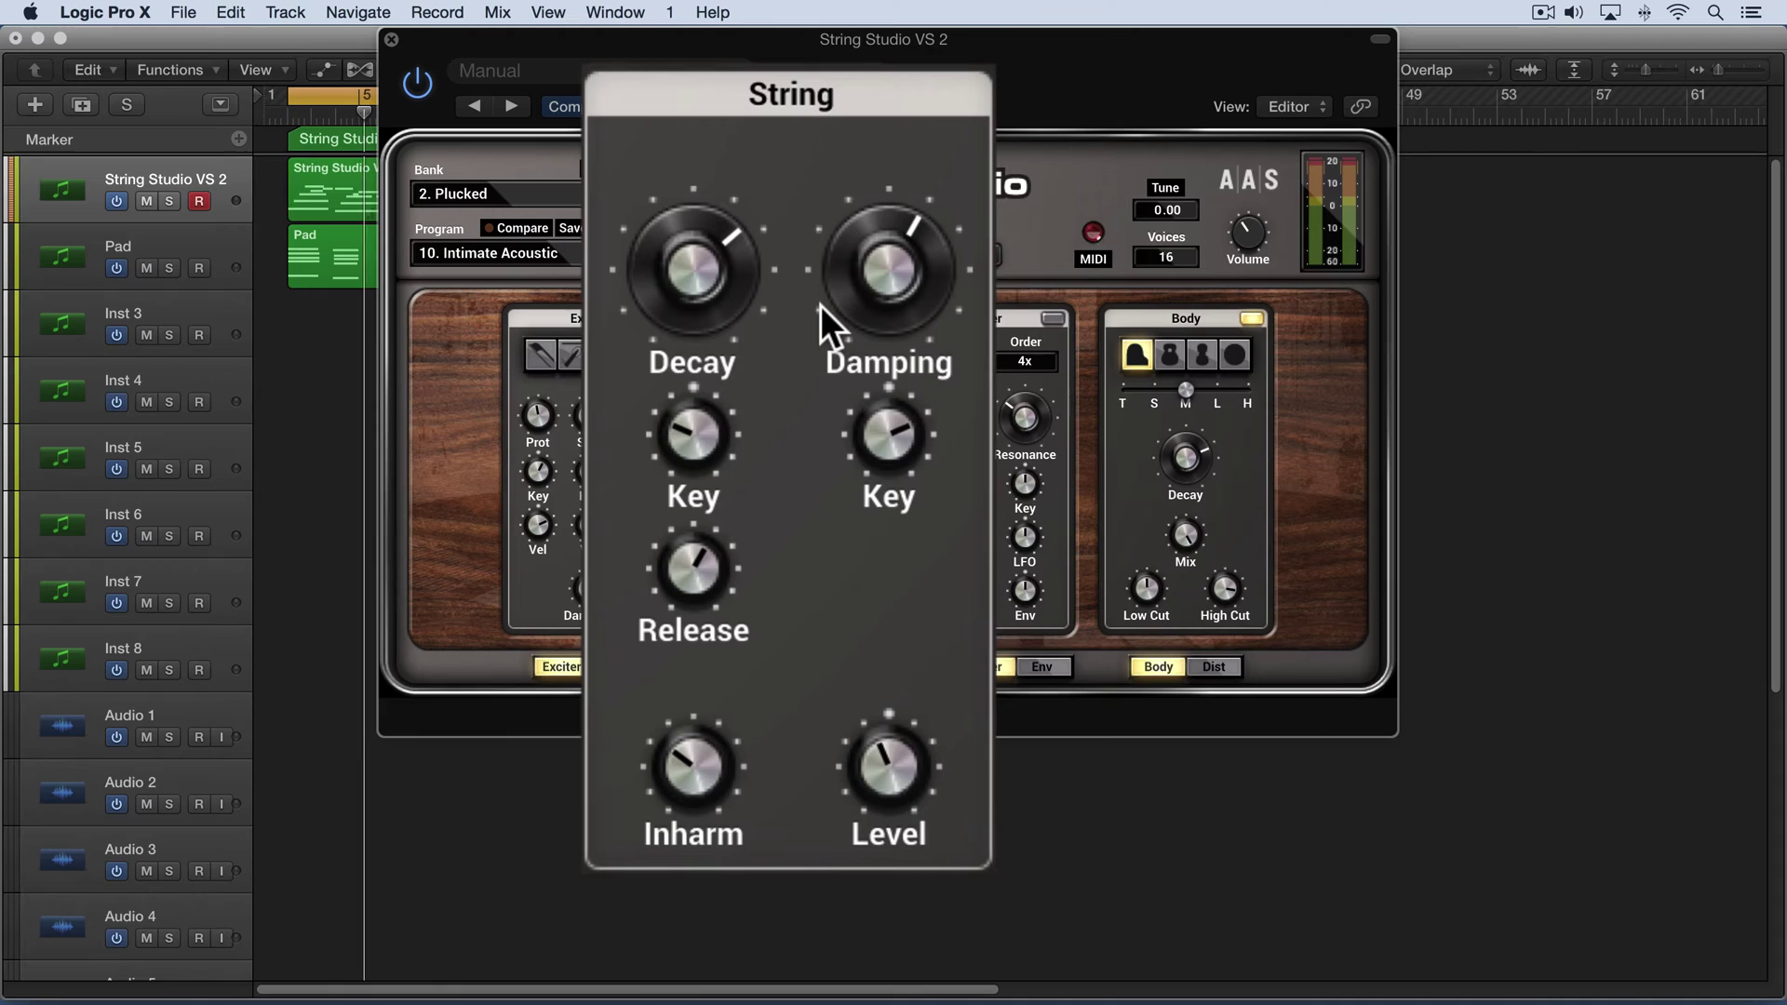
Play the Intimate Acoustic part and turn String Damping up to about 90%.
key(space)
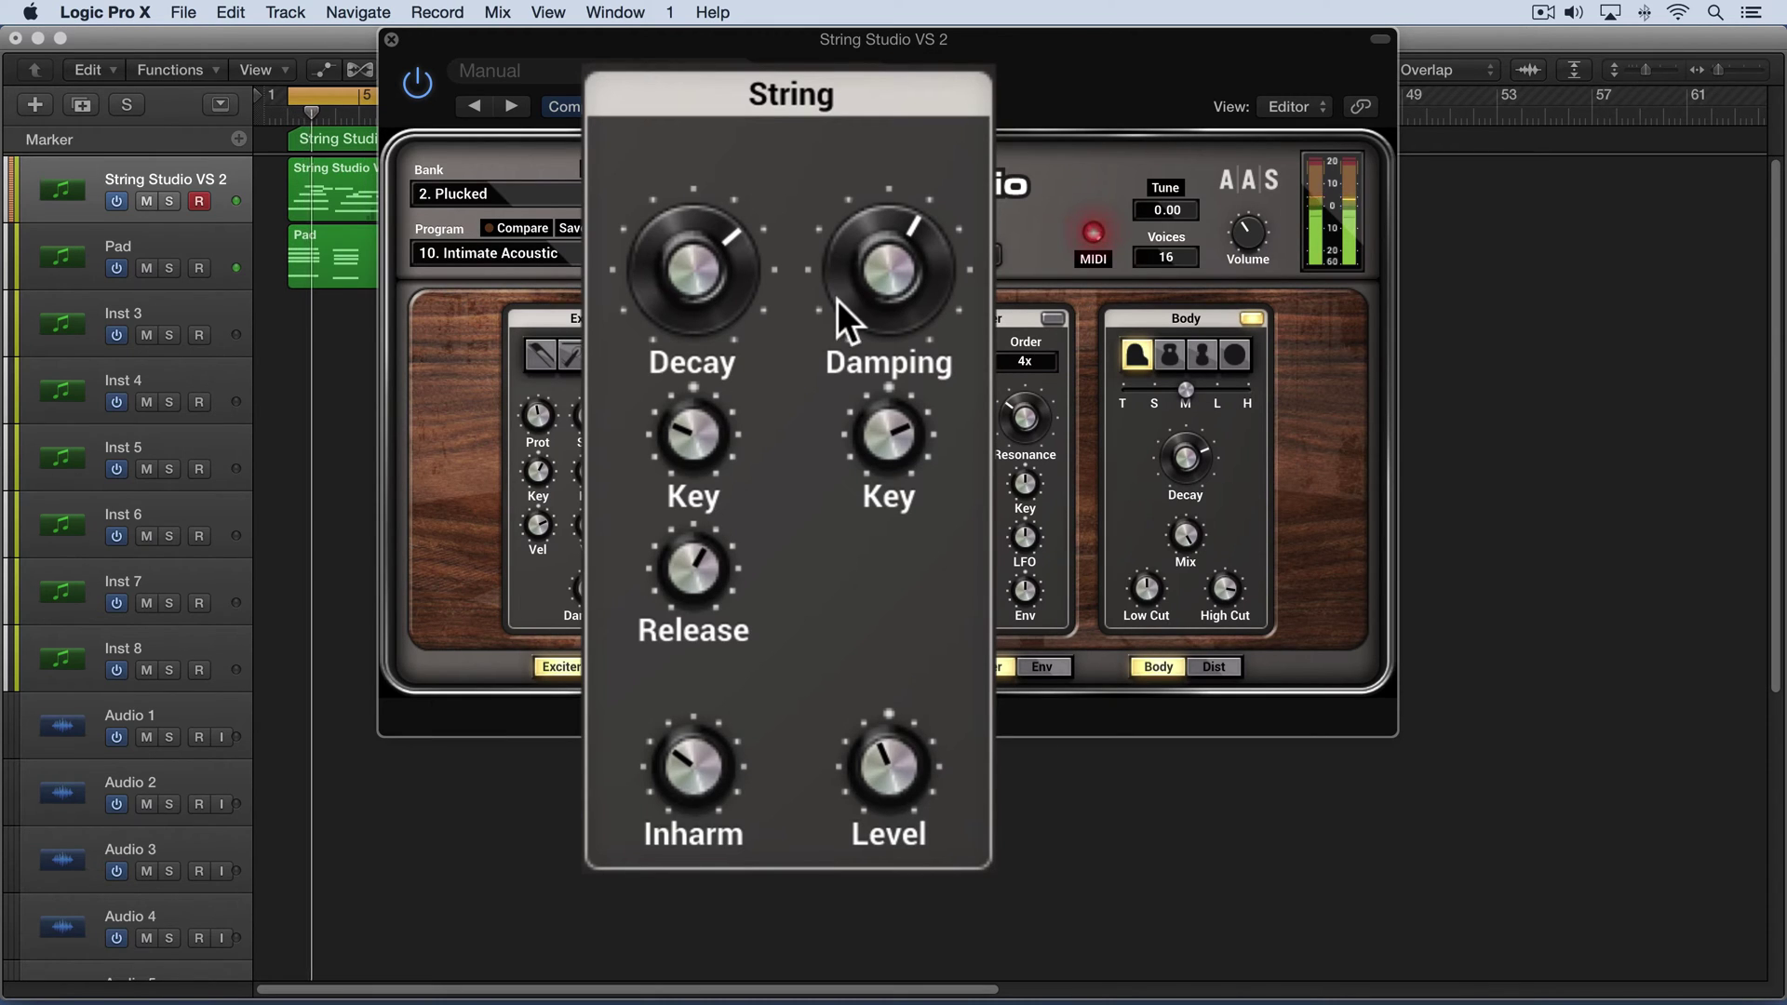
mouse_move(872, 277)
mouse_down()
mouse_move(872, 197)
mouse_move(893, 325)
mouse_move(888, 270)
mouse_up()
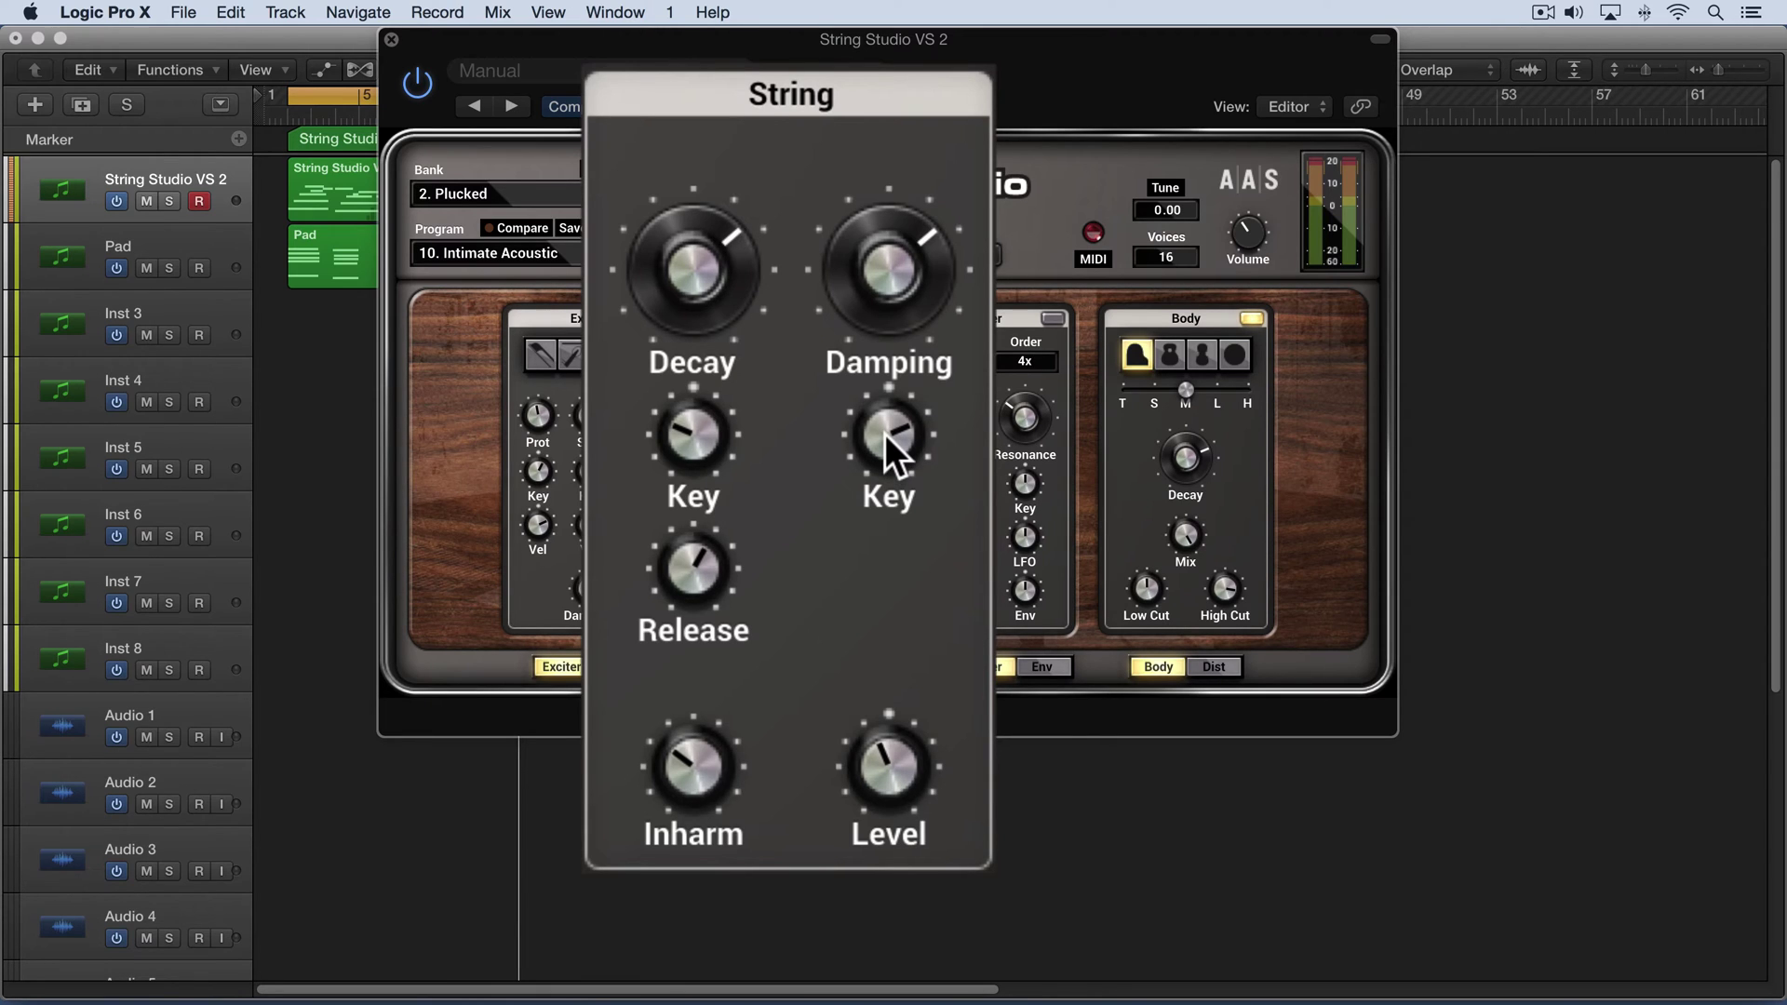
With the part playing, drop String Damping to about 41% and push Damping Key strongly negative.
key(space)
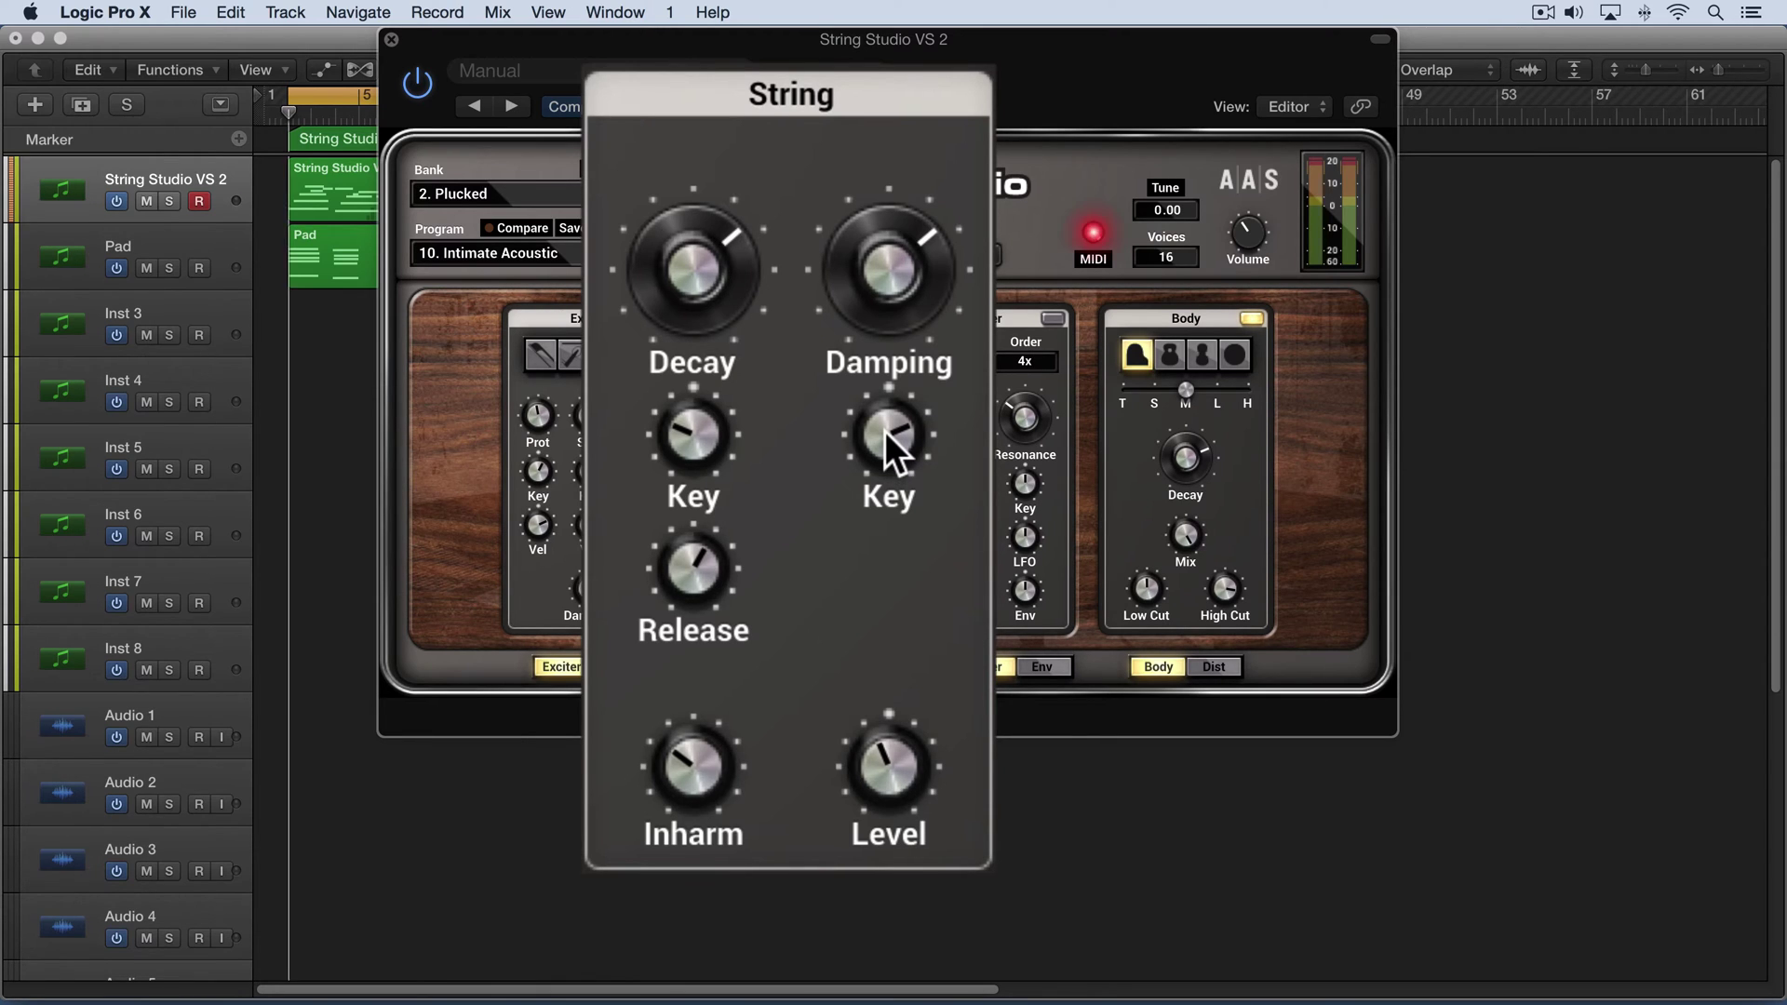
mouse_move(883, 432)
mouse_down()
mouse_move(883, 380)
mouse_move(887, 432)
mouse_up()
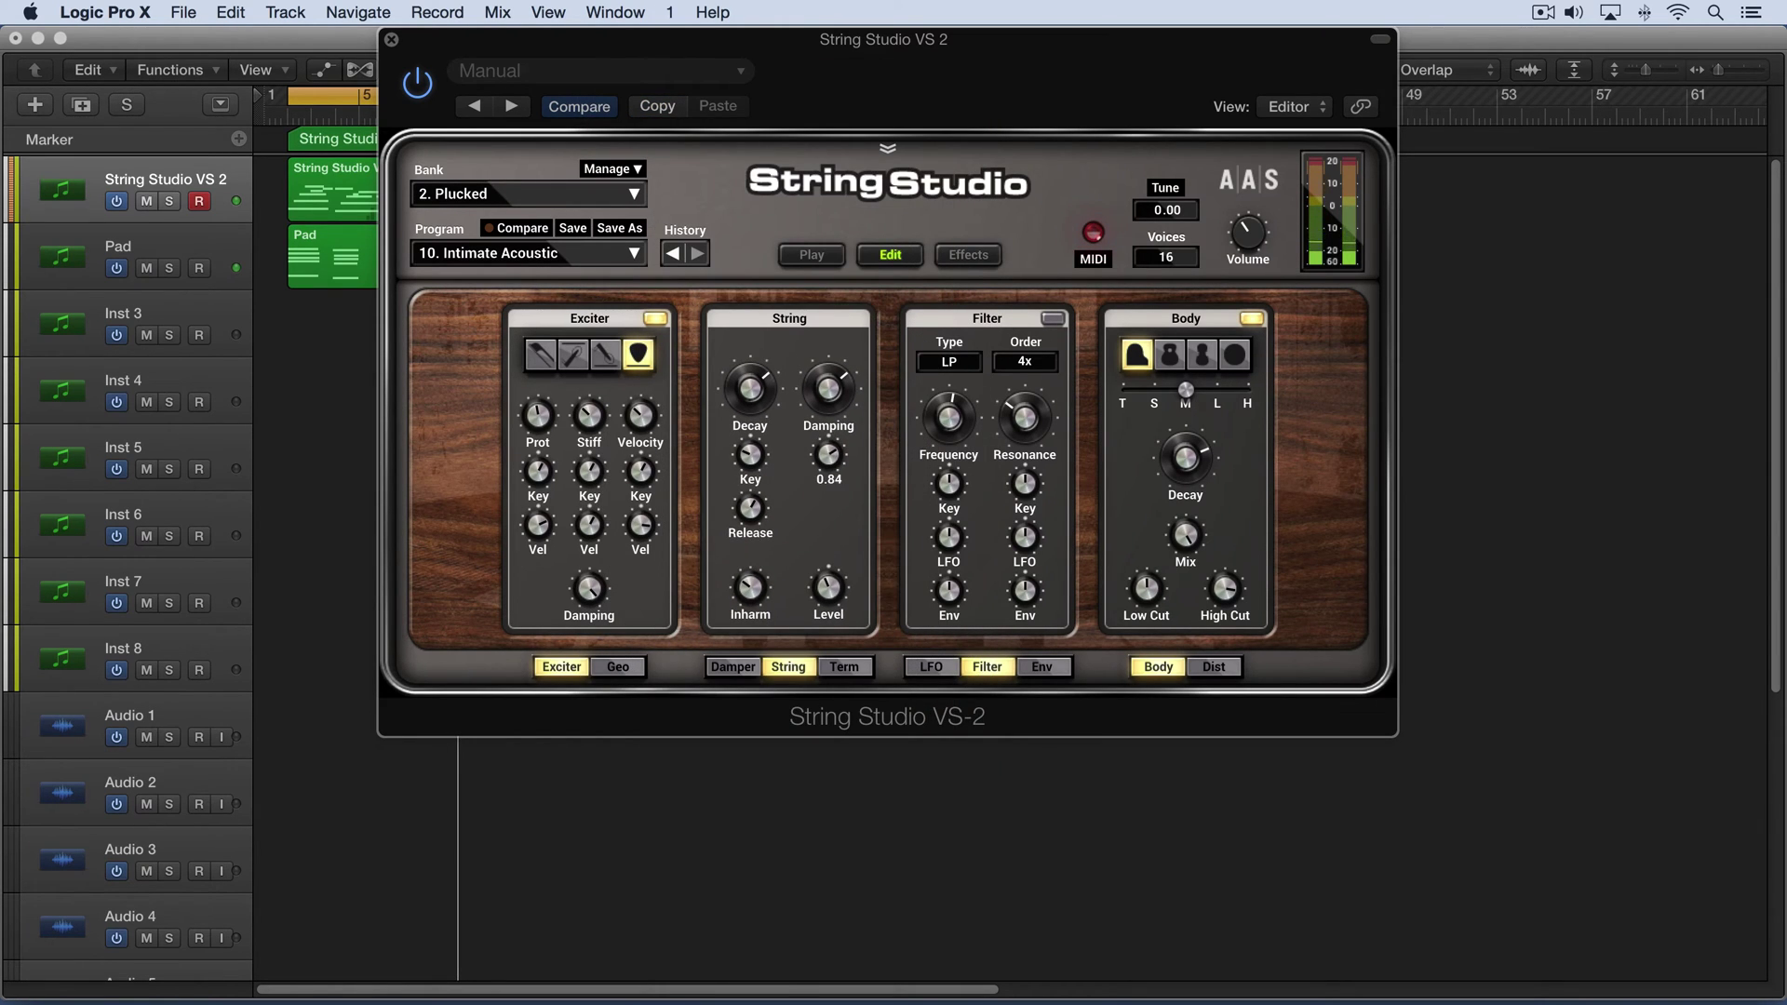
key(space)
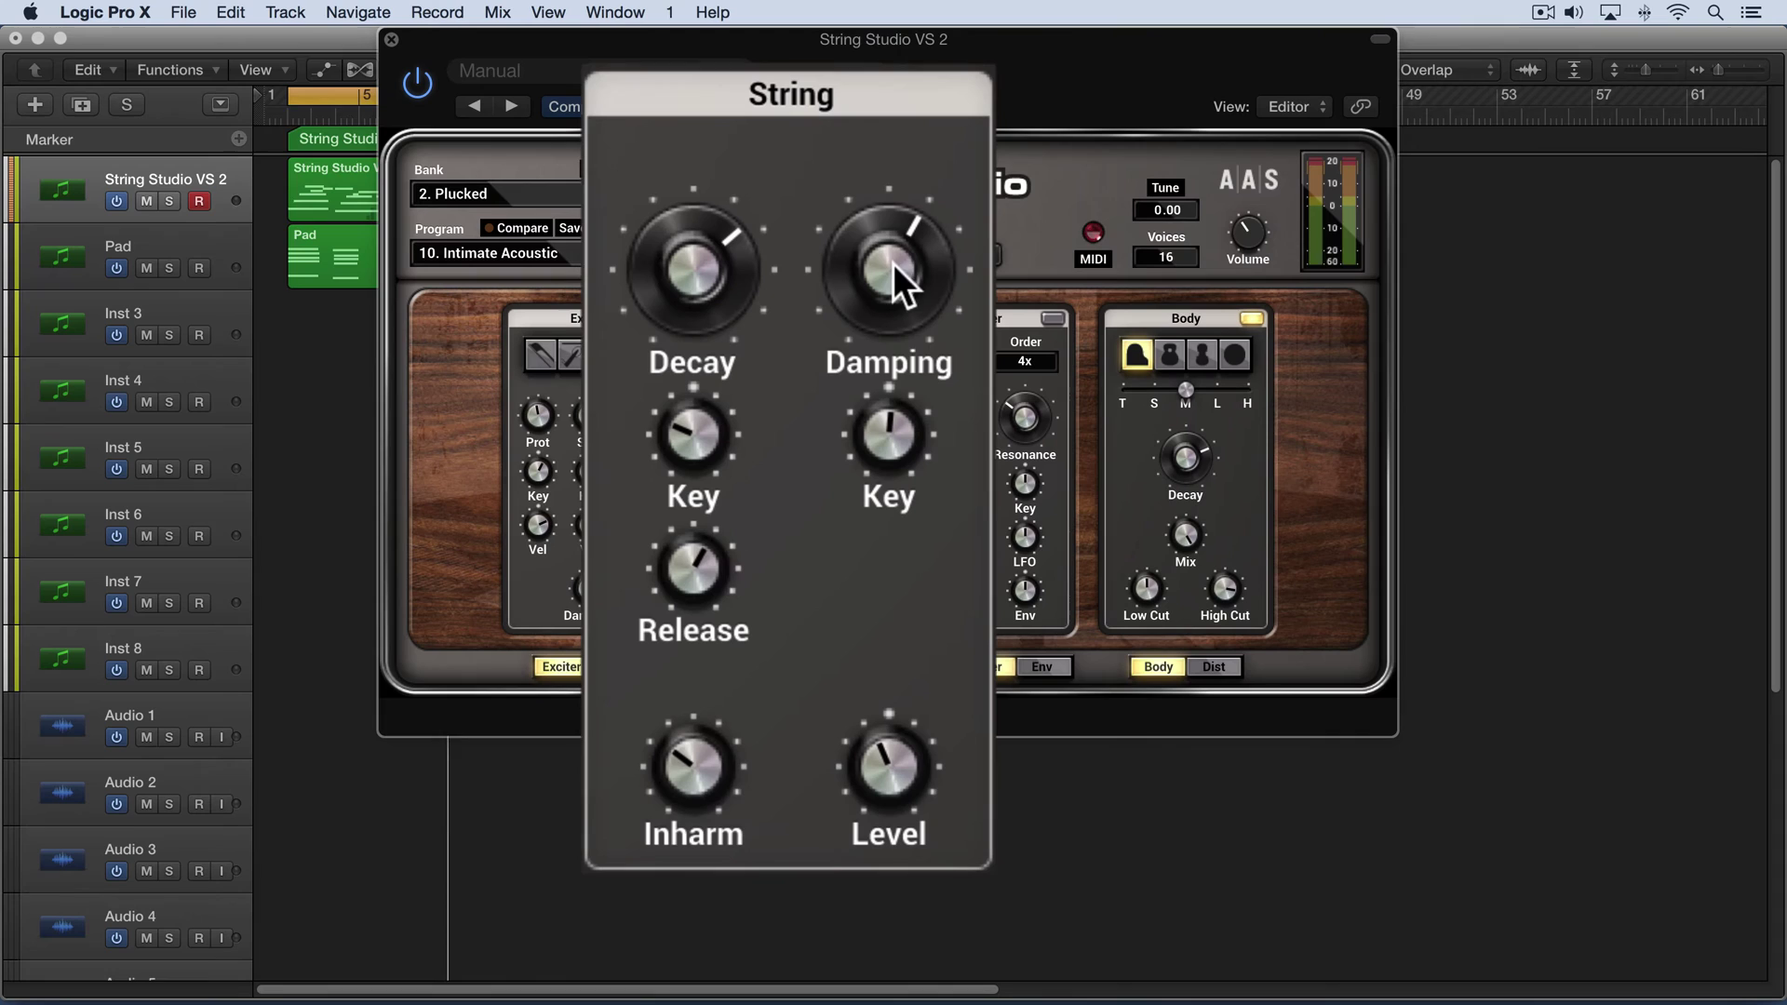
key(space)
drag(829, 389, 887, 423)
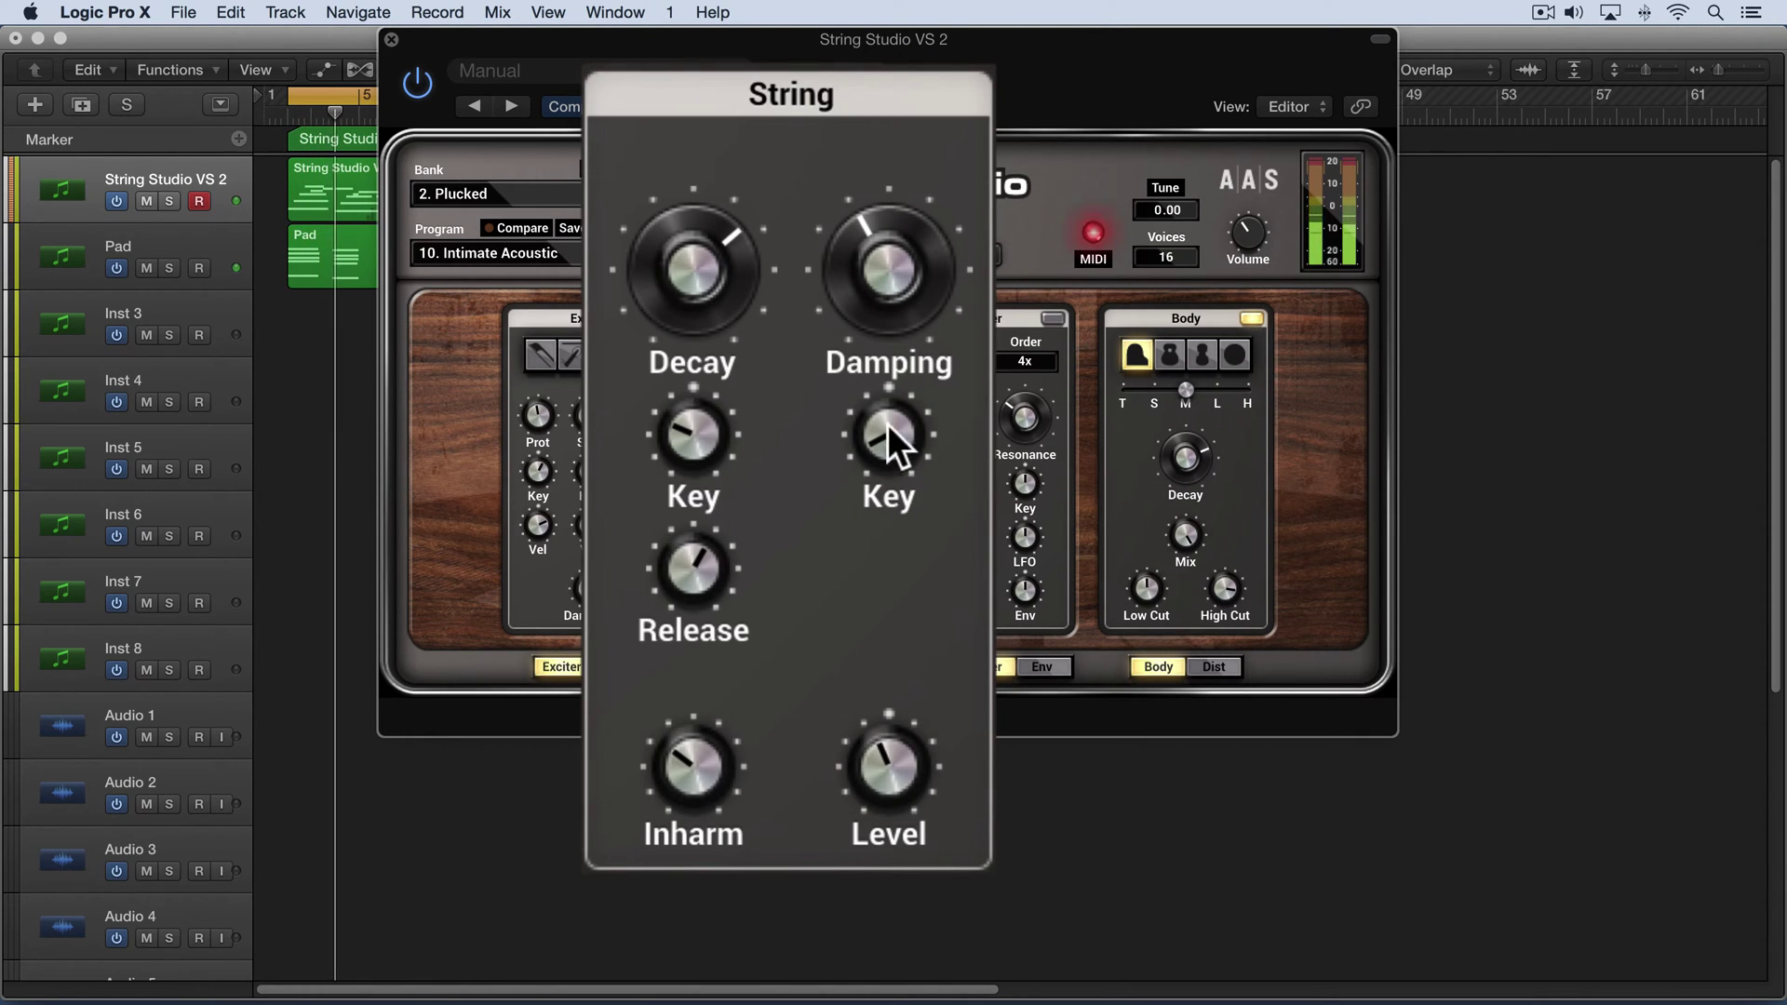
drag(859, 253, 858, 246)
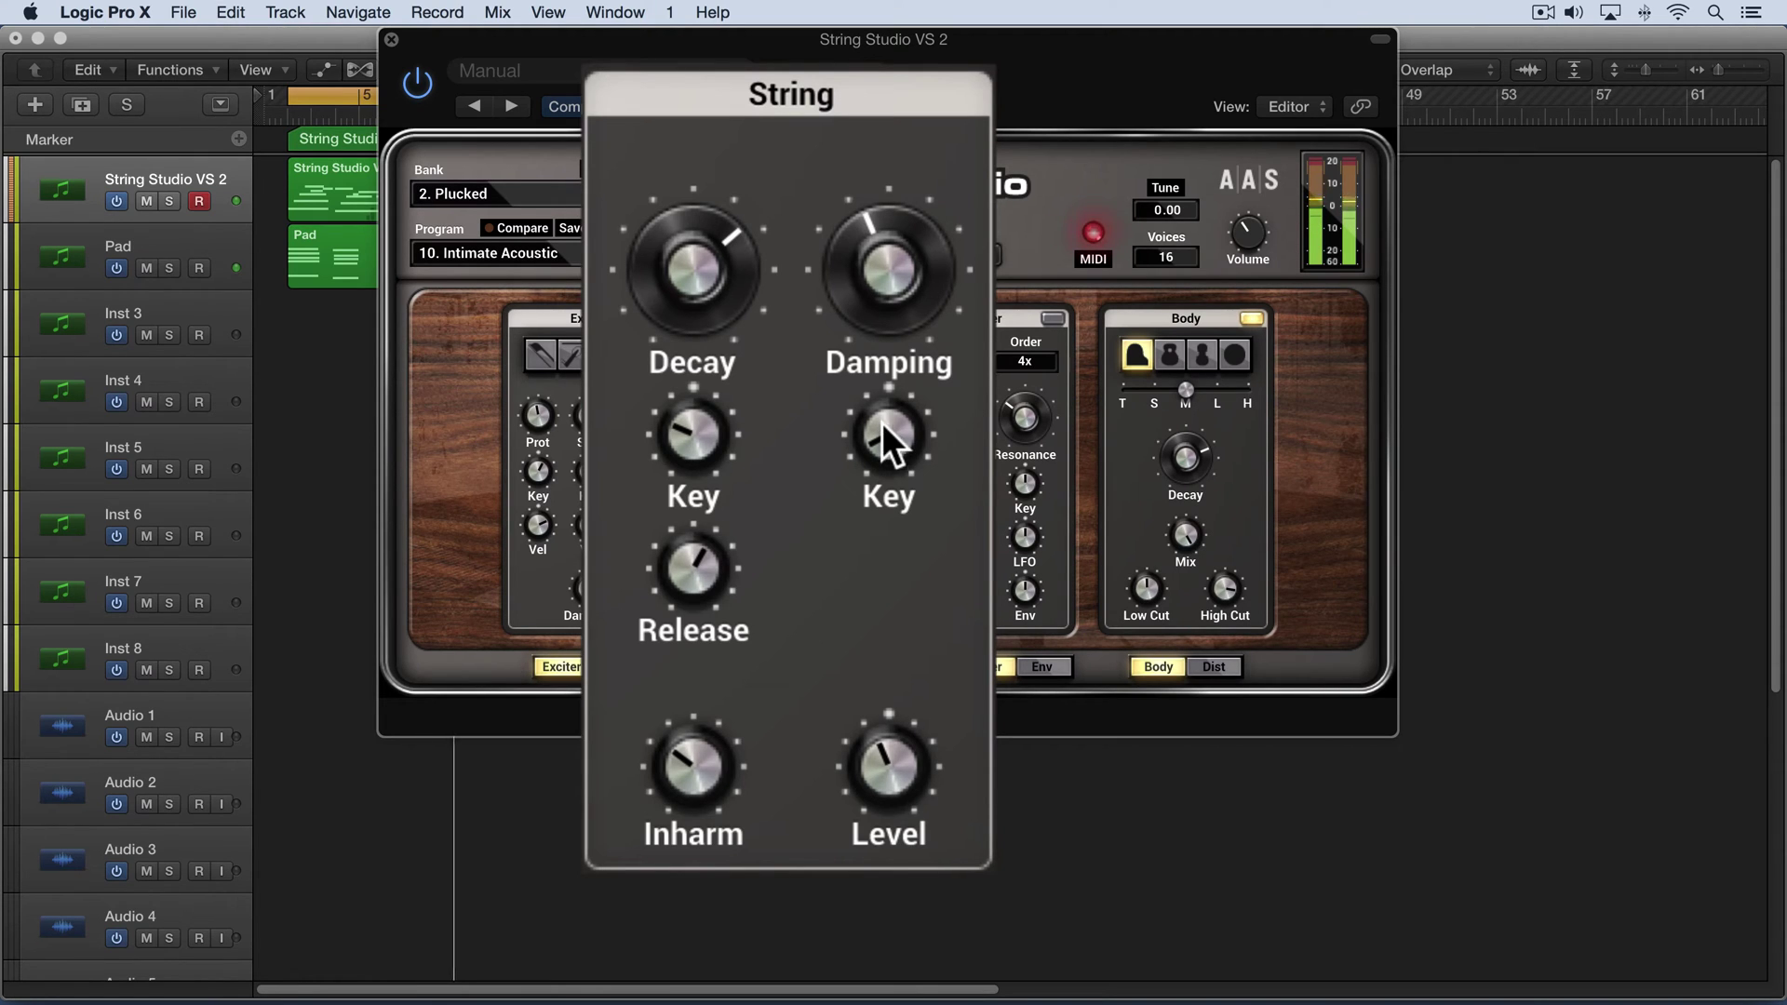
Set Damping to about 59%, centre Damping Key, then play and lower Decay to about 44%.
drag(890, 312, 890, 285)
drag(870, 426, 909, 424)
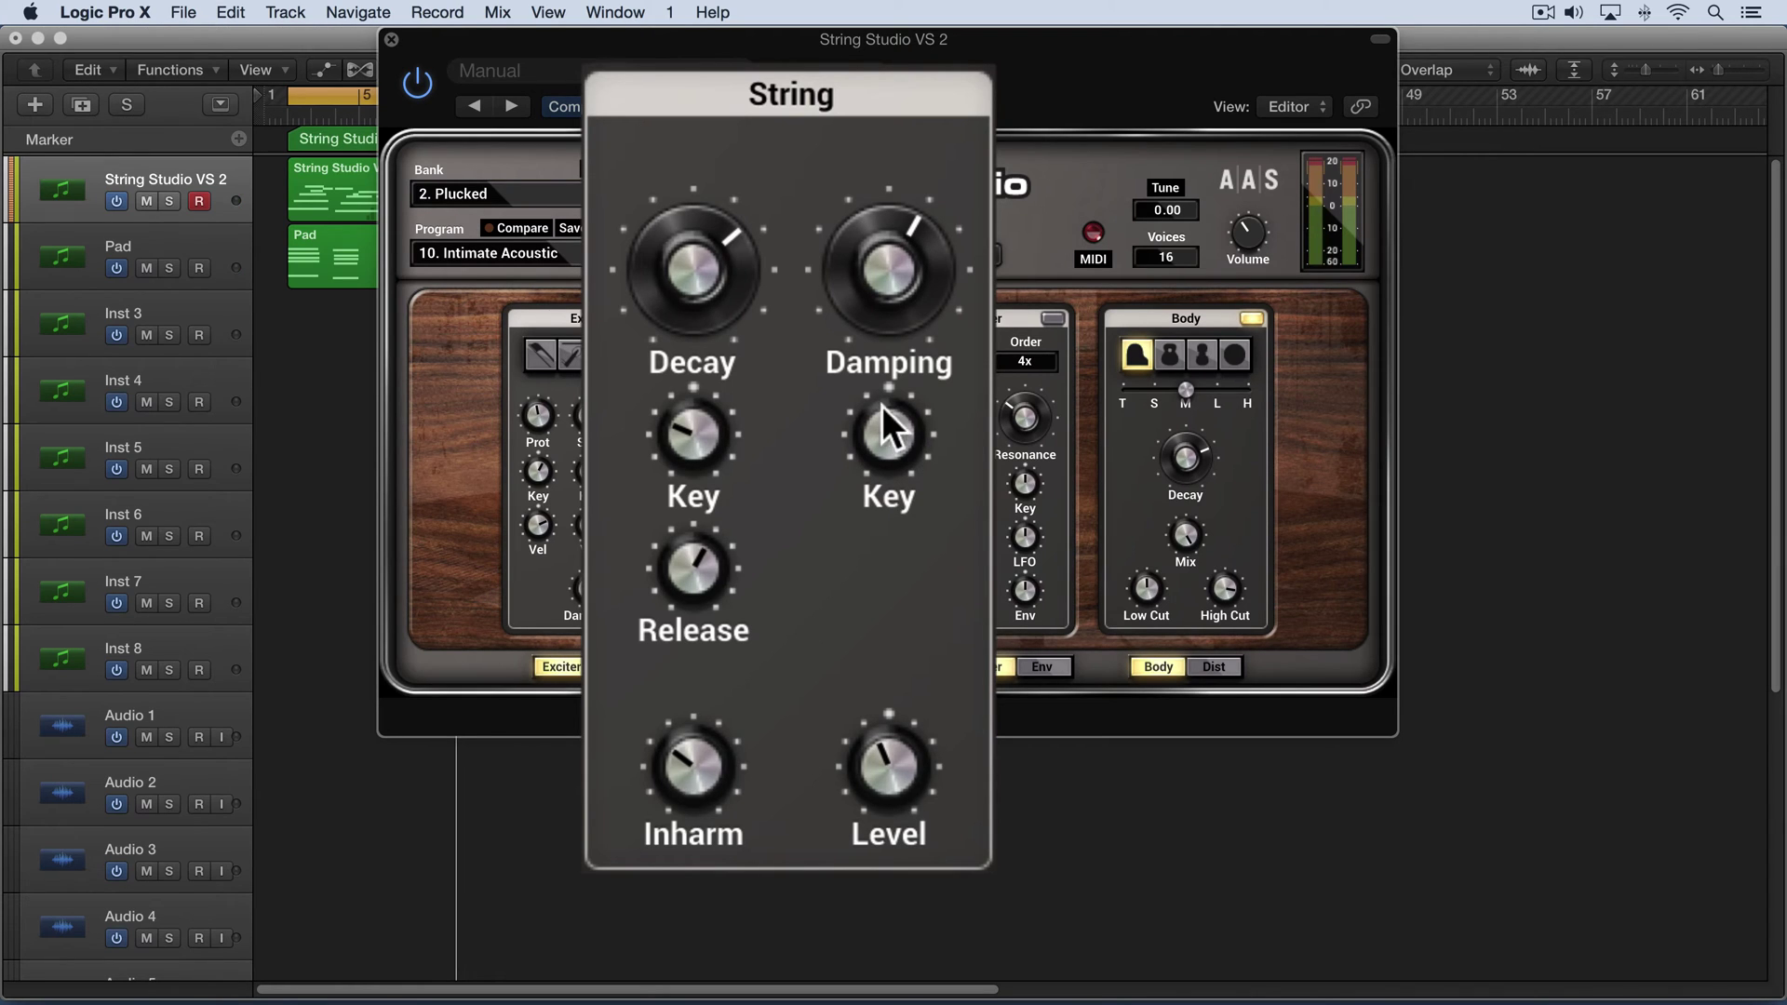
key(space)
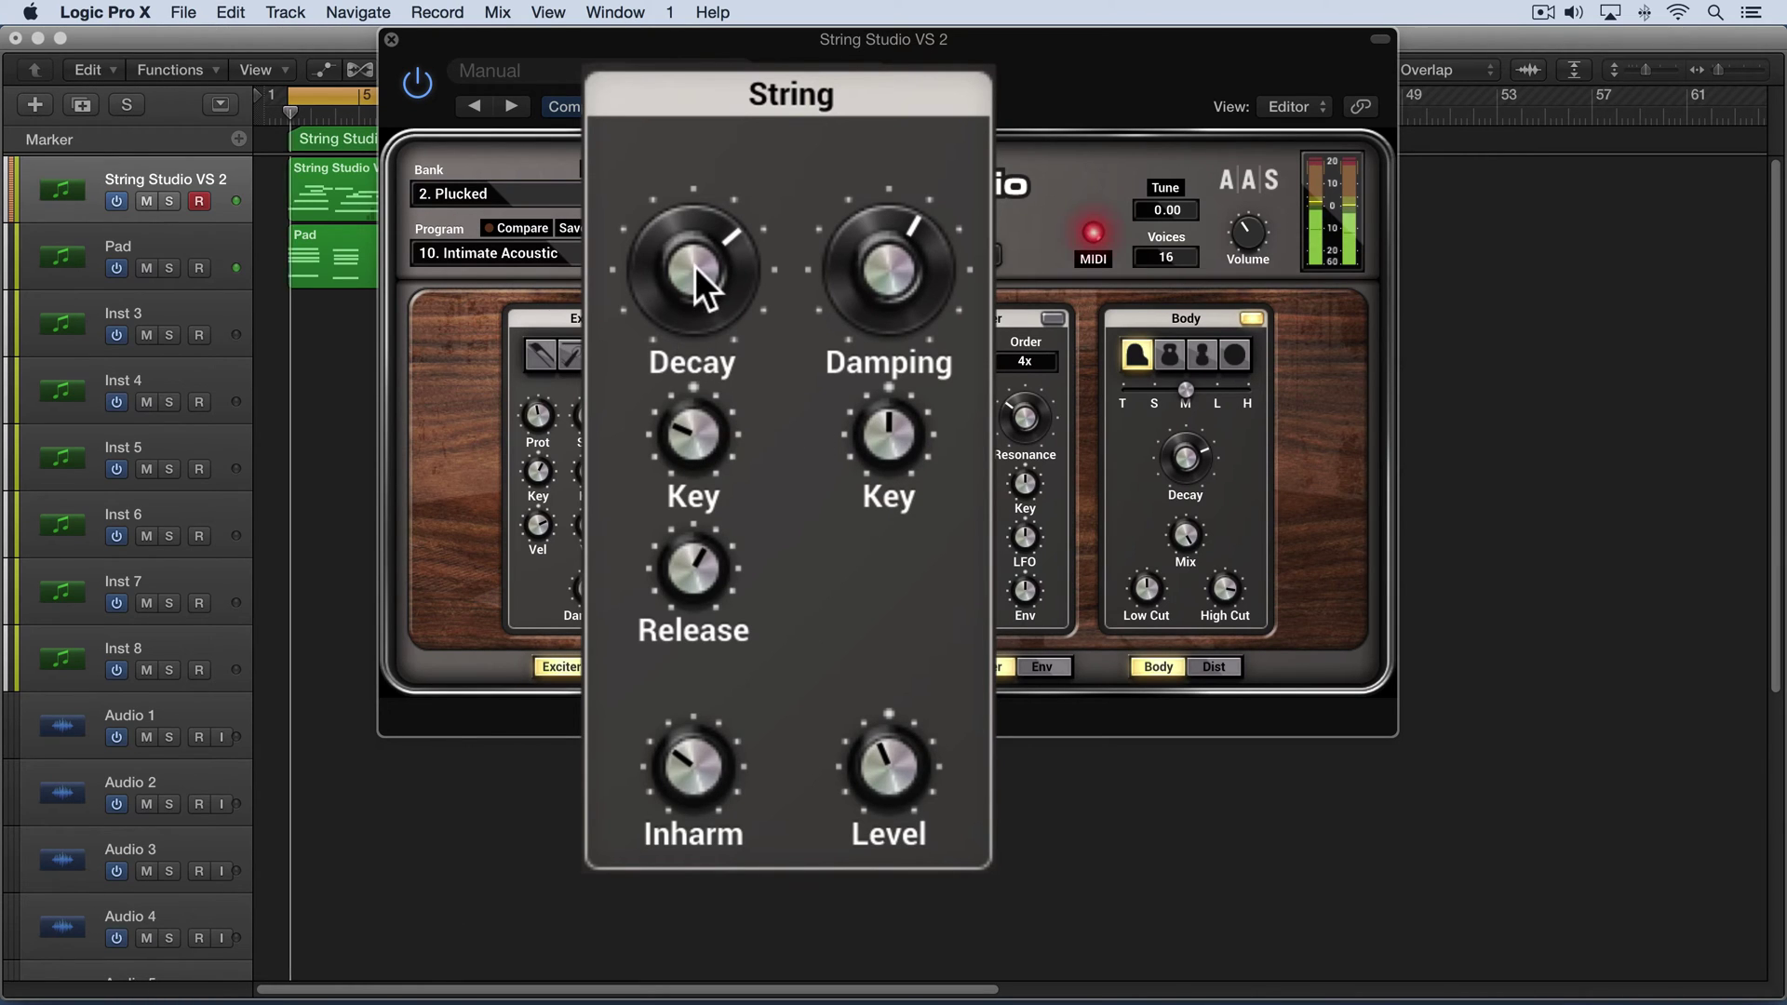
drag(692, 245, 691, 395)
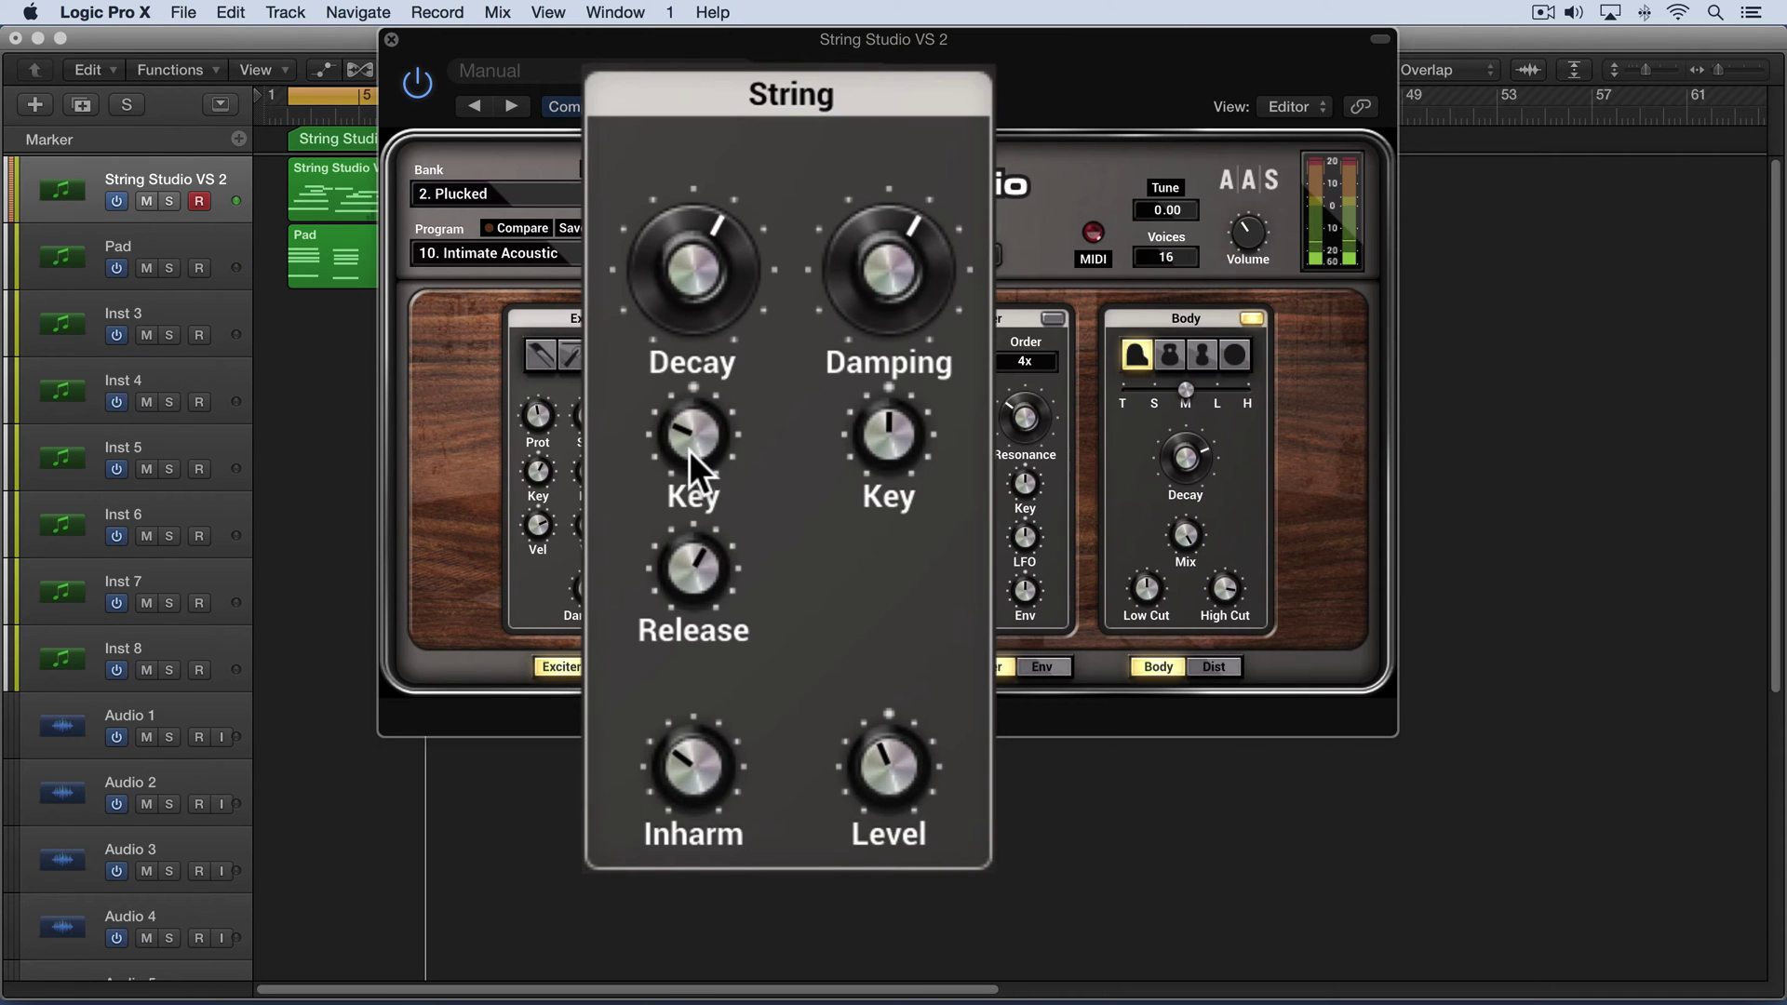
Drop String Decay to about 34% and try Decay Key tracking from negative up to 2.61.
drag(695, 290, 694, 374)
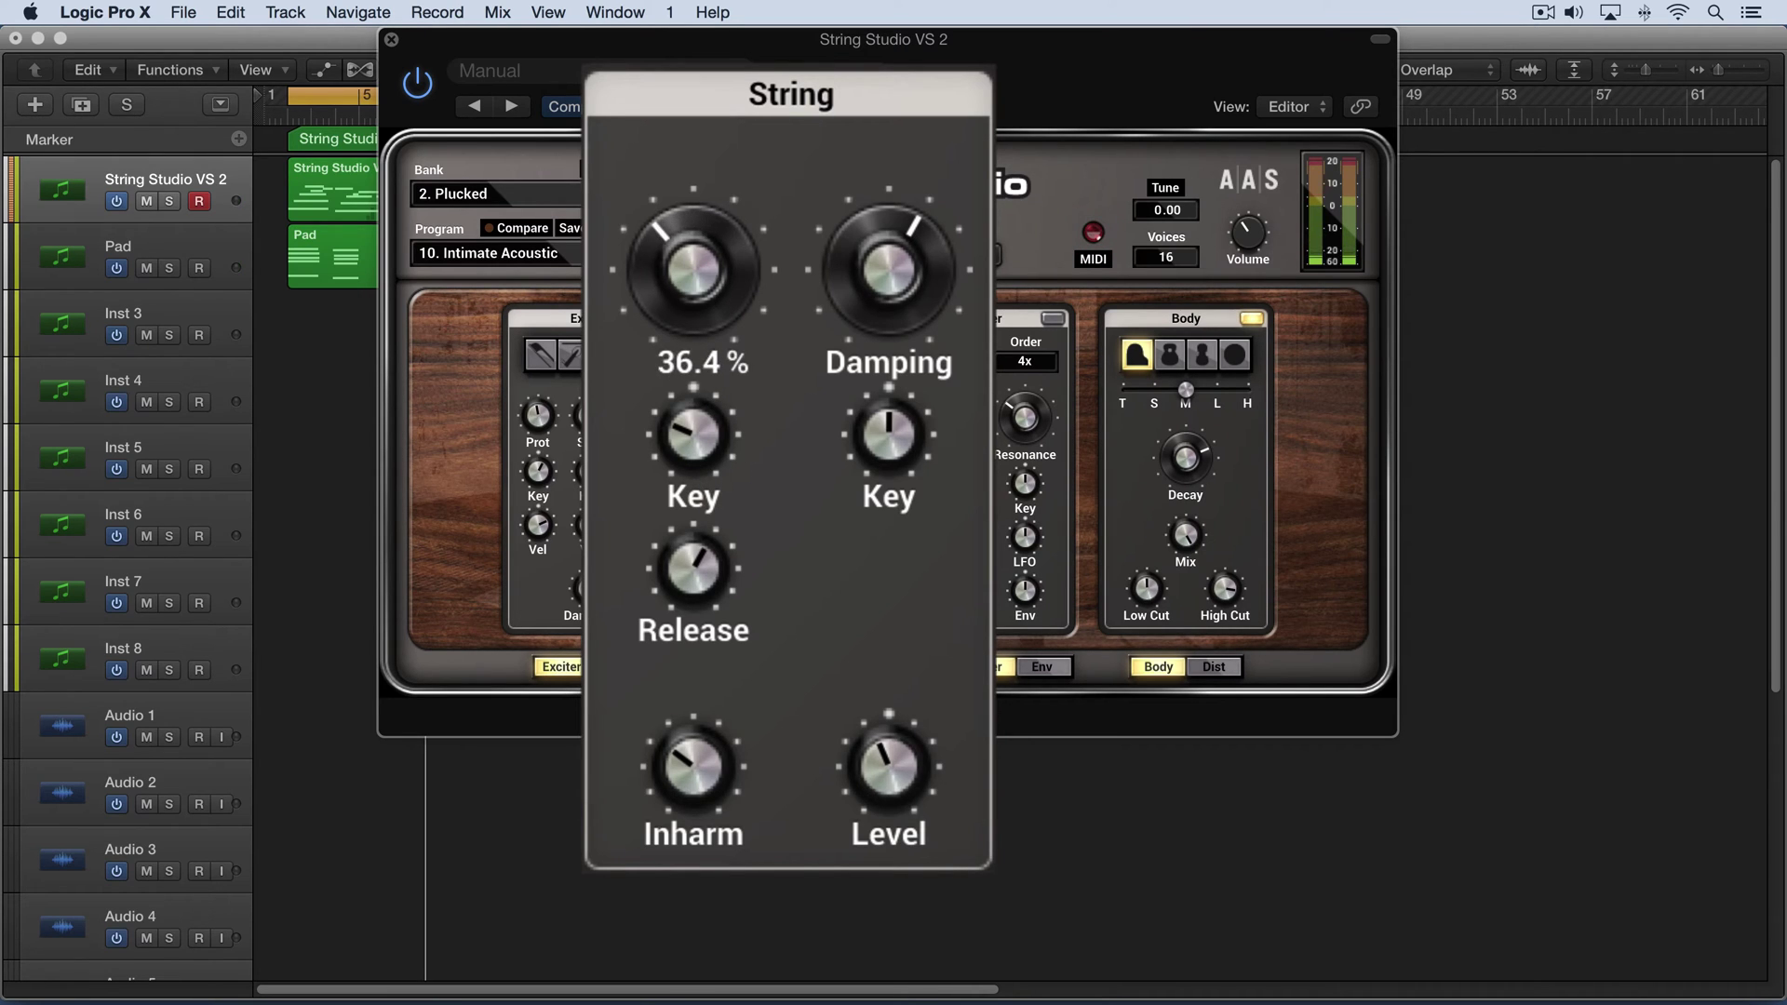
drag(692, 264, 694, 264)
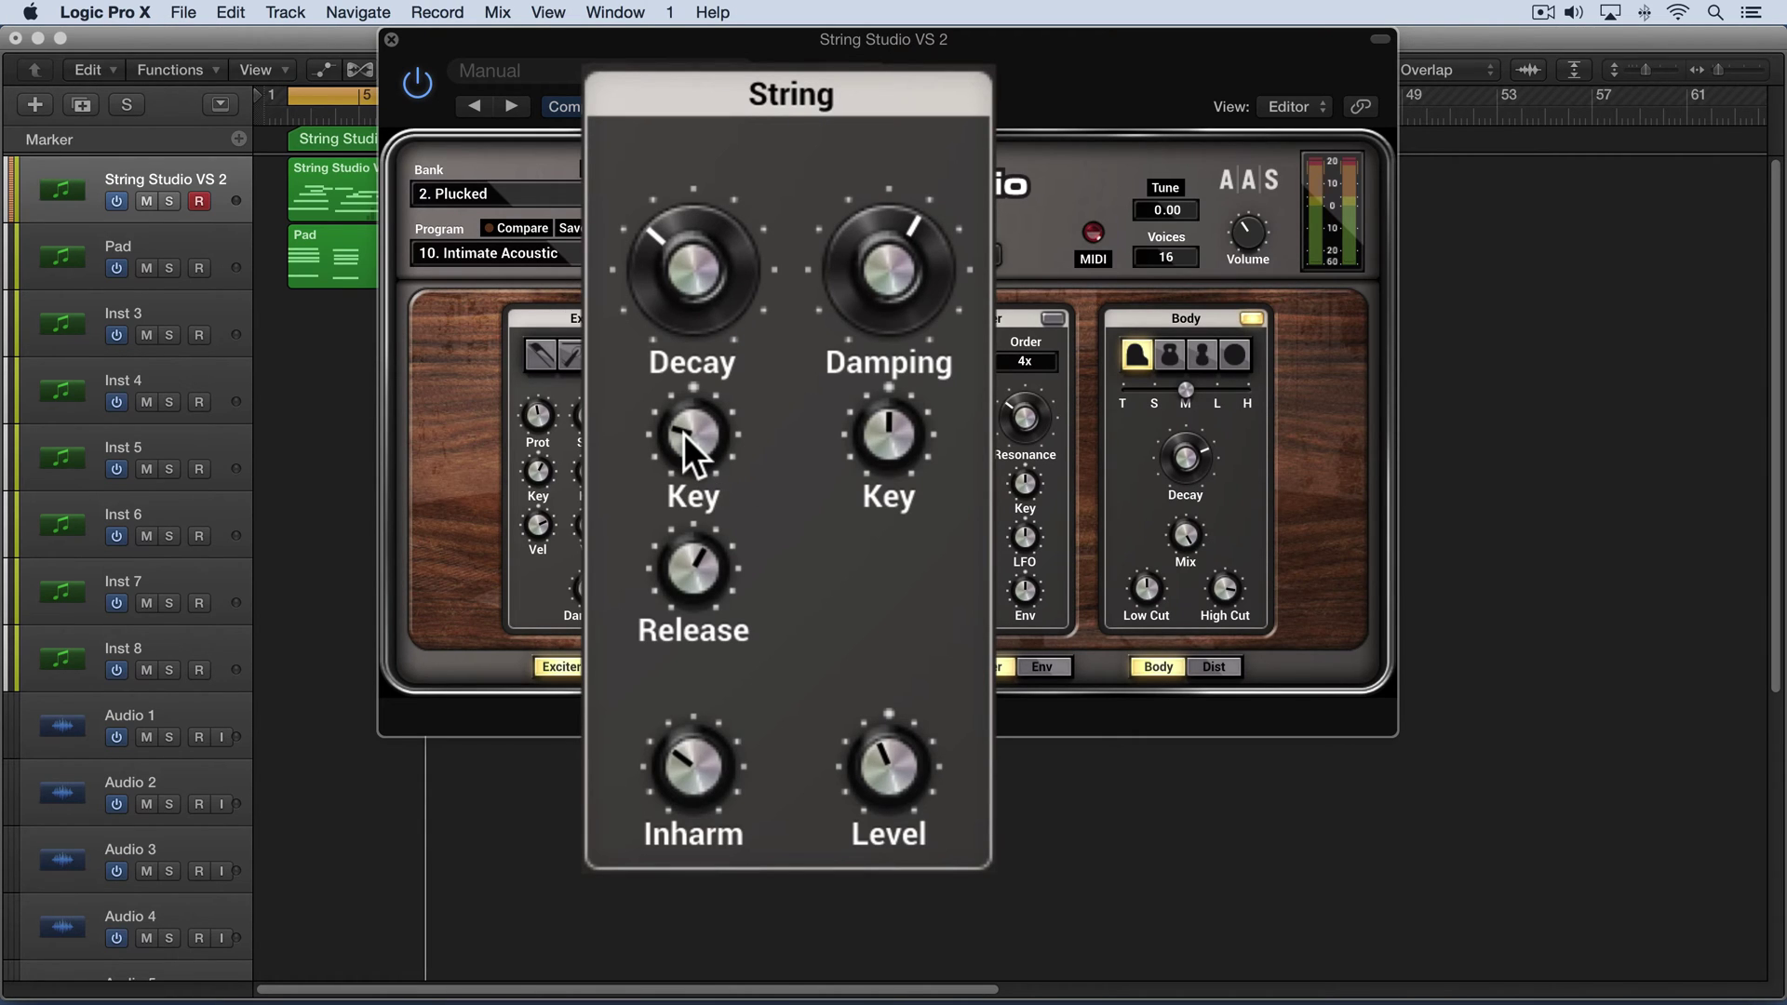
key(space)
drag(689, 423, 688, 470)
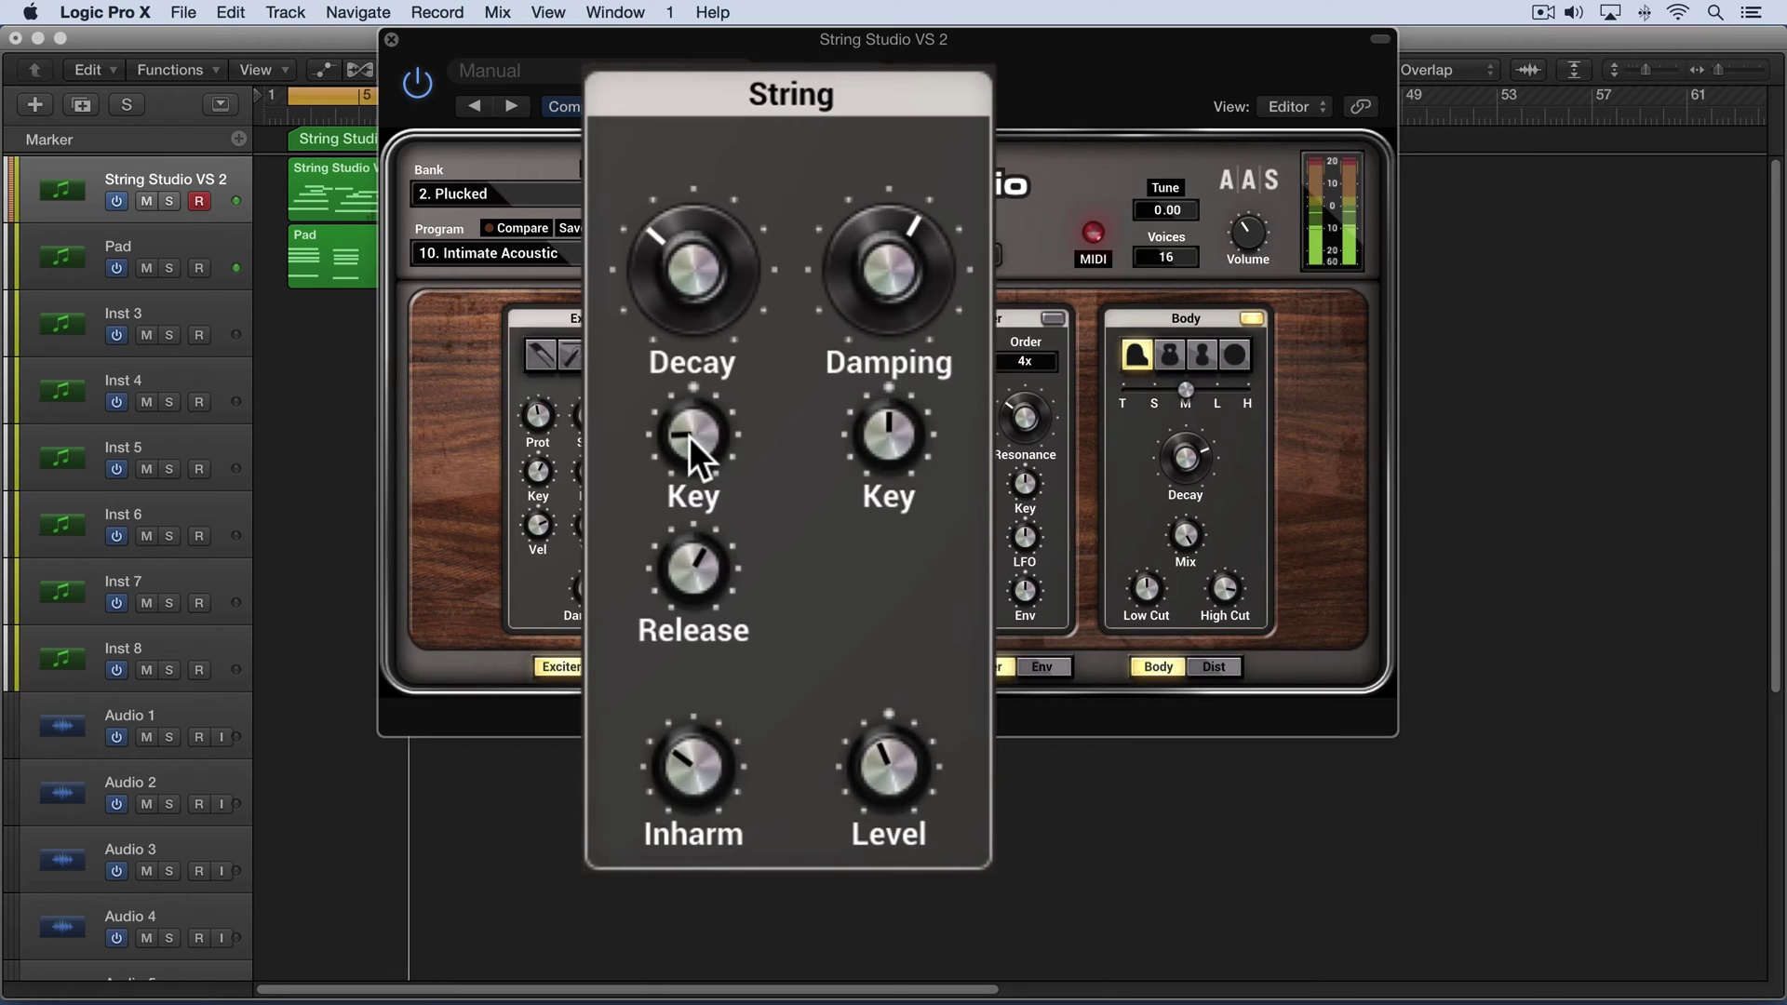
drag(689, 436, 689, 402)
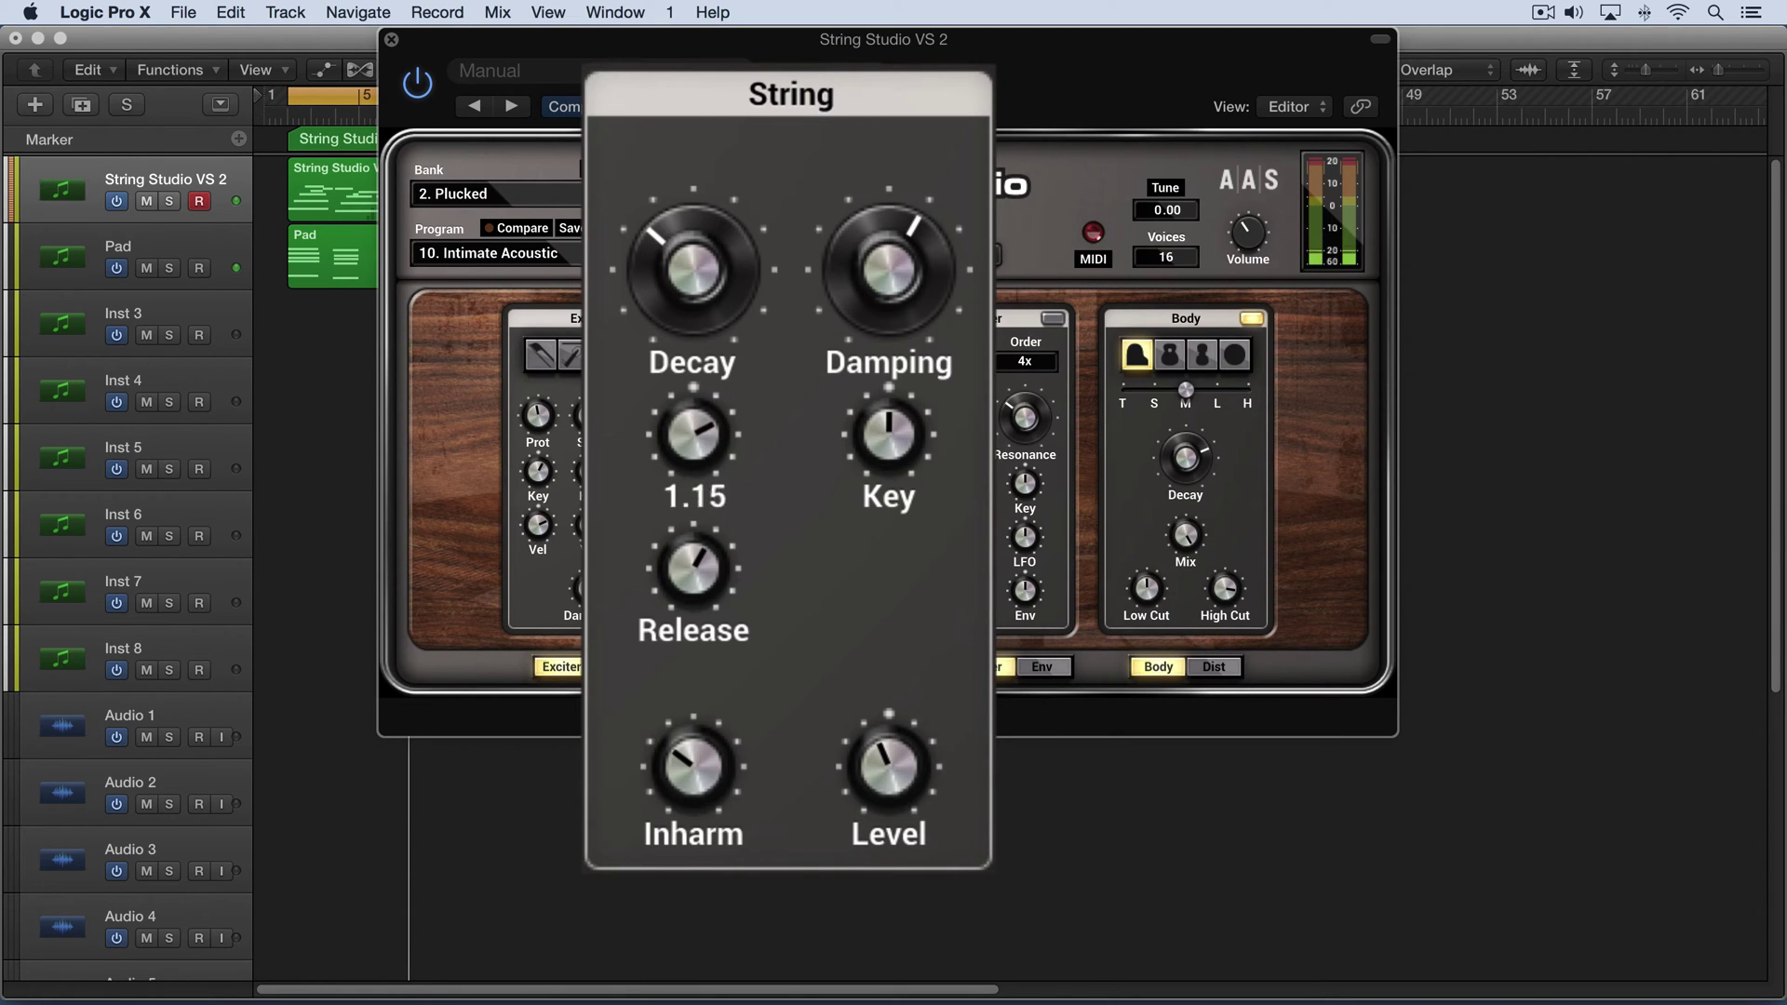
click(703, 443)
Replay, centre Decay Key tracking and bring String Decay up to 65.4 %.
key(space)
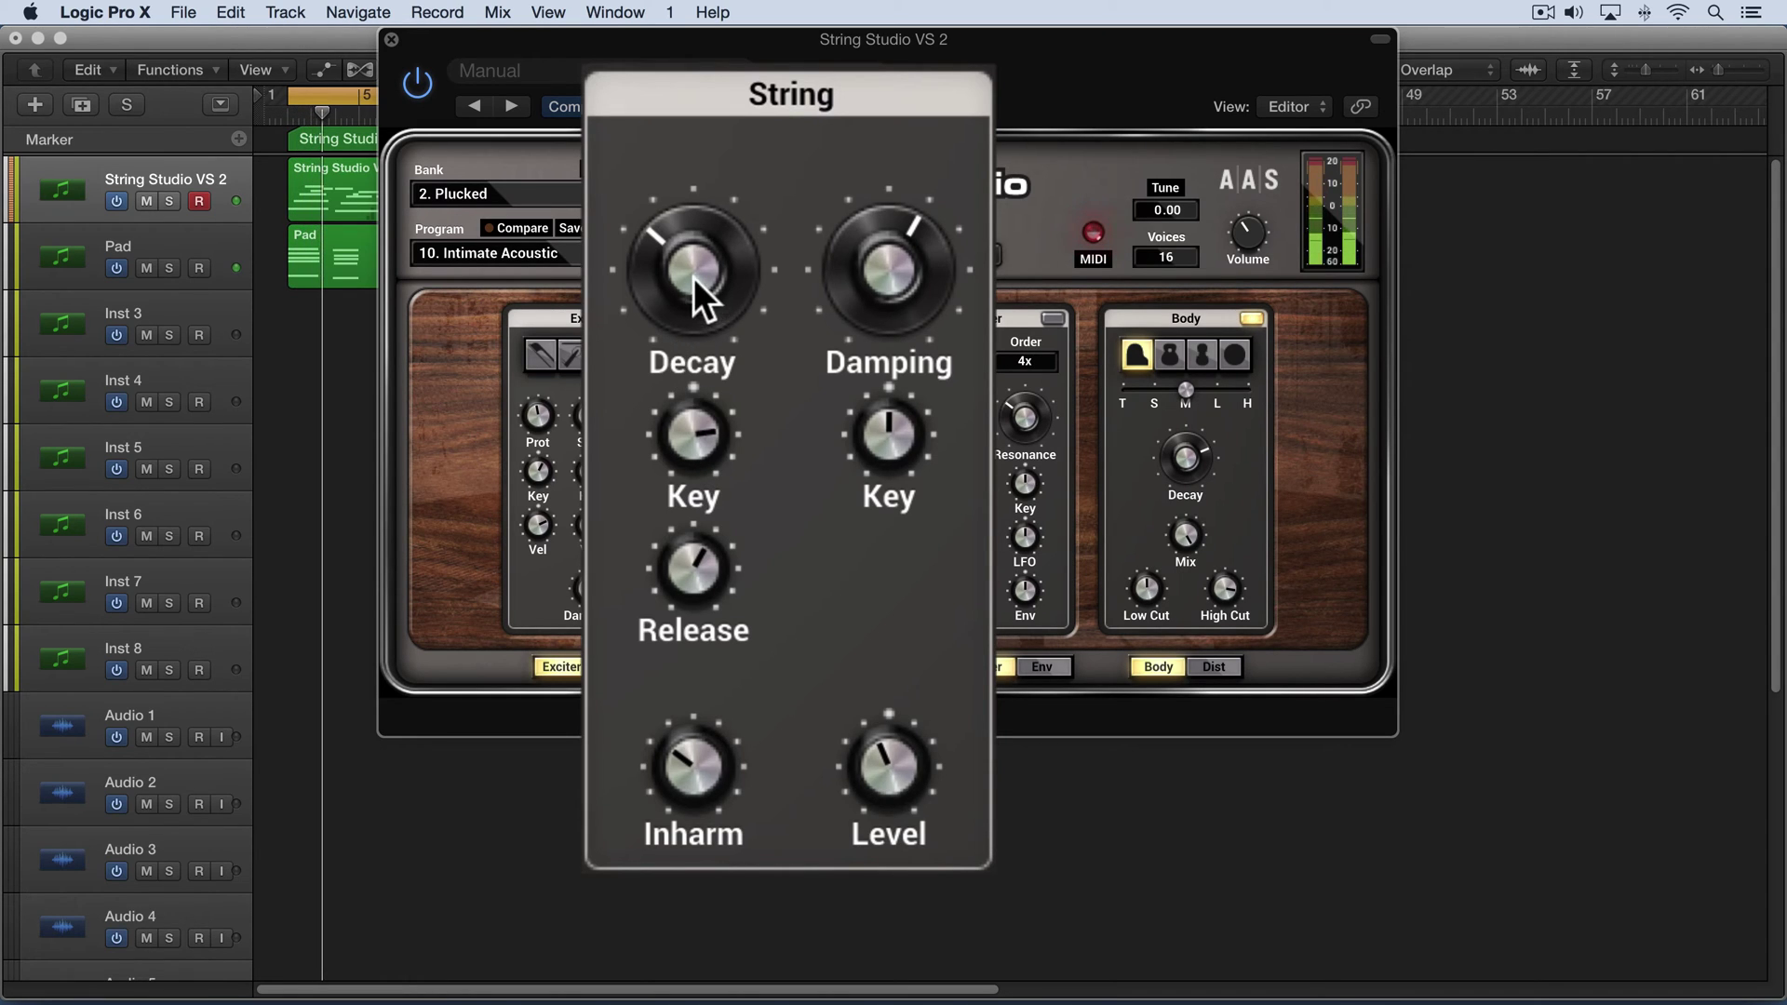
drag(694, 279, 699, 273)
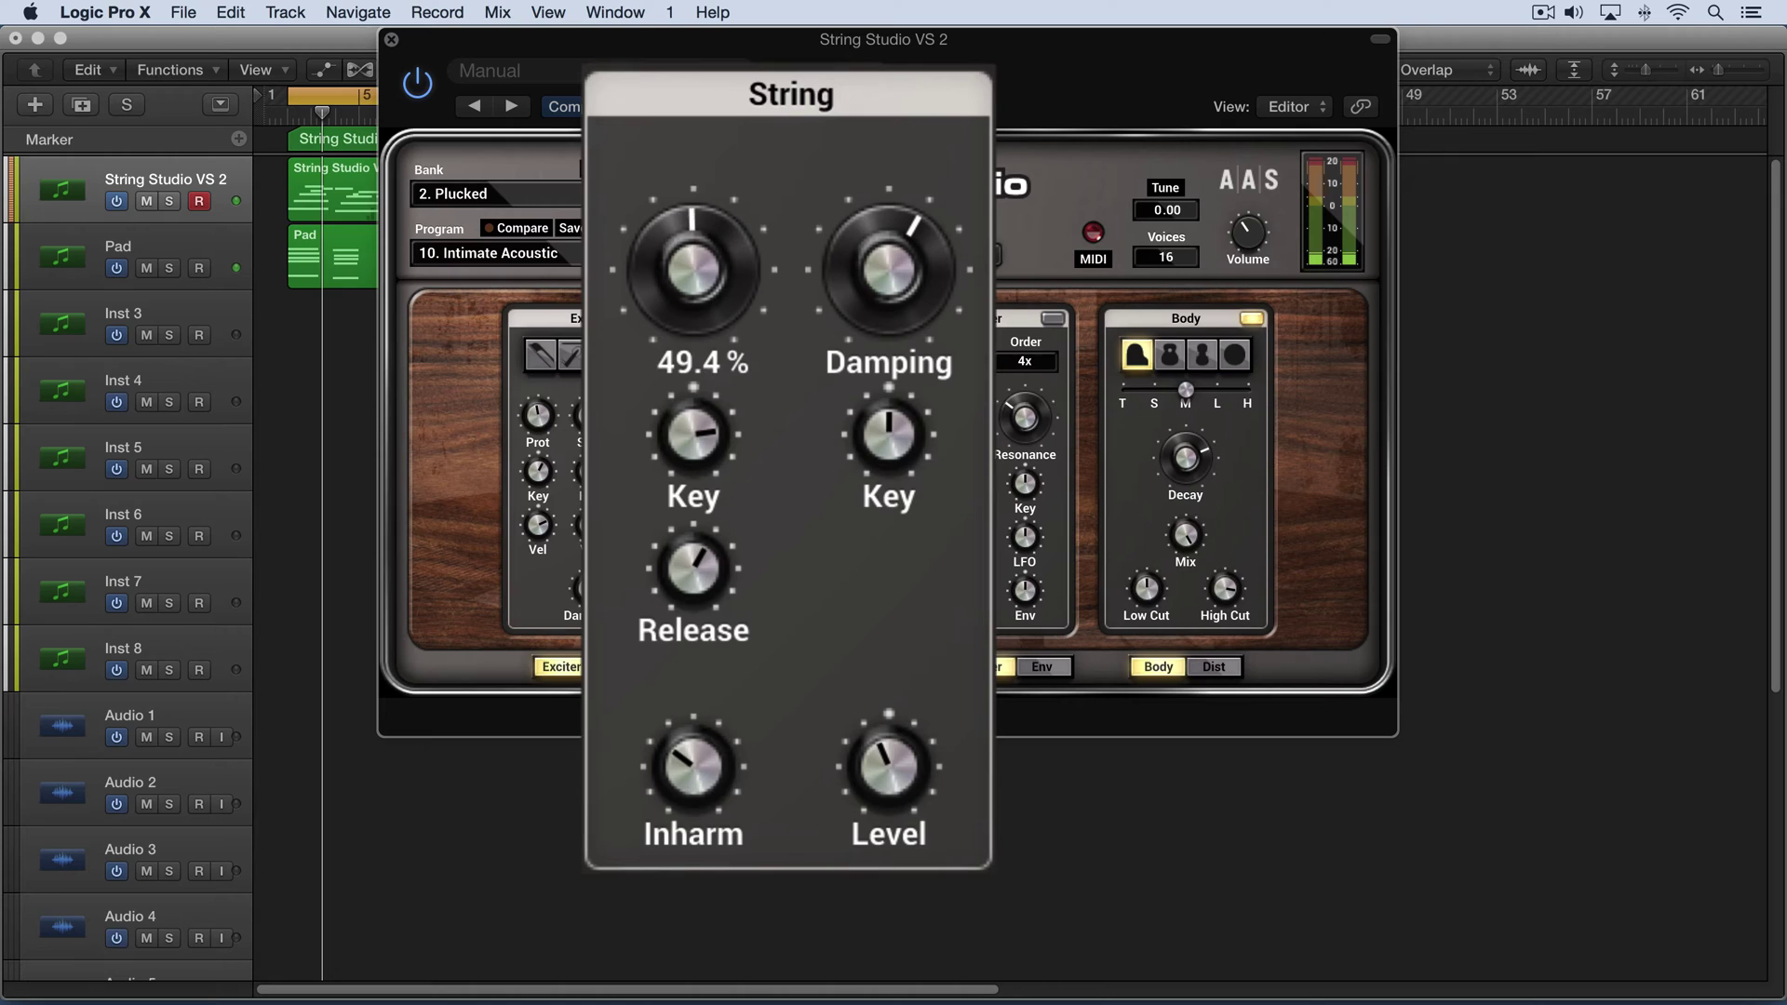
mouse_move(680, 434)
mouse_down()
mouse_move(680, 457)
mouse_move(686, 415)
mouse_up()
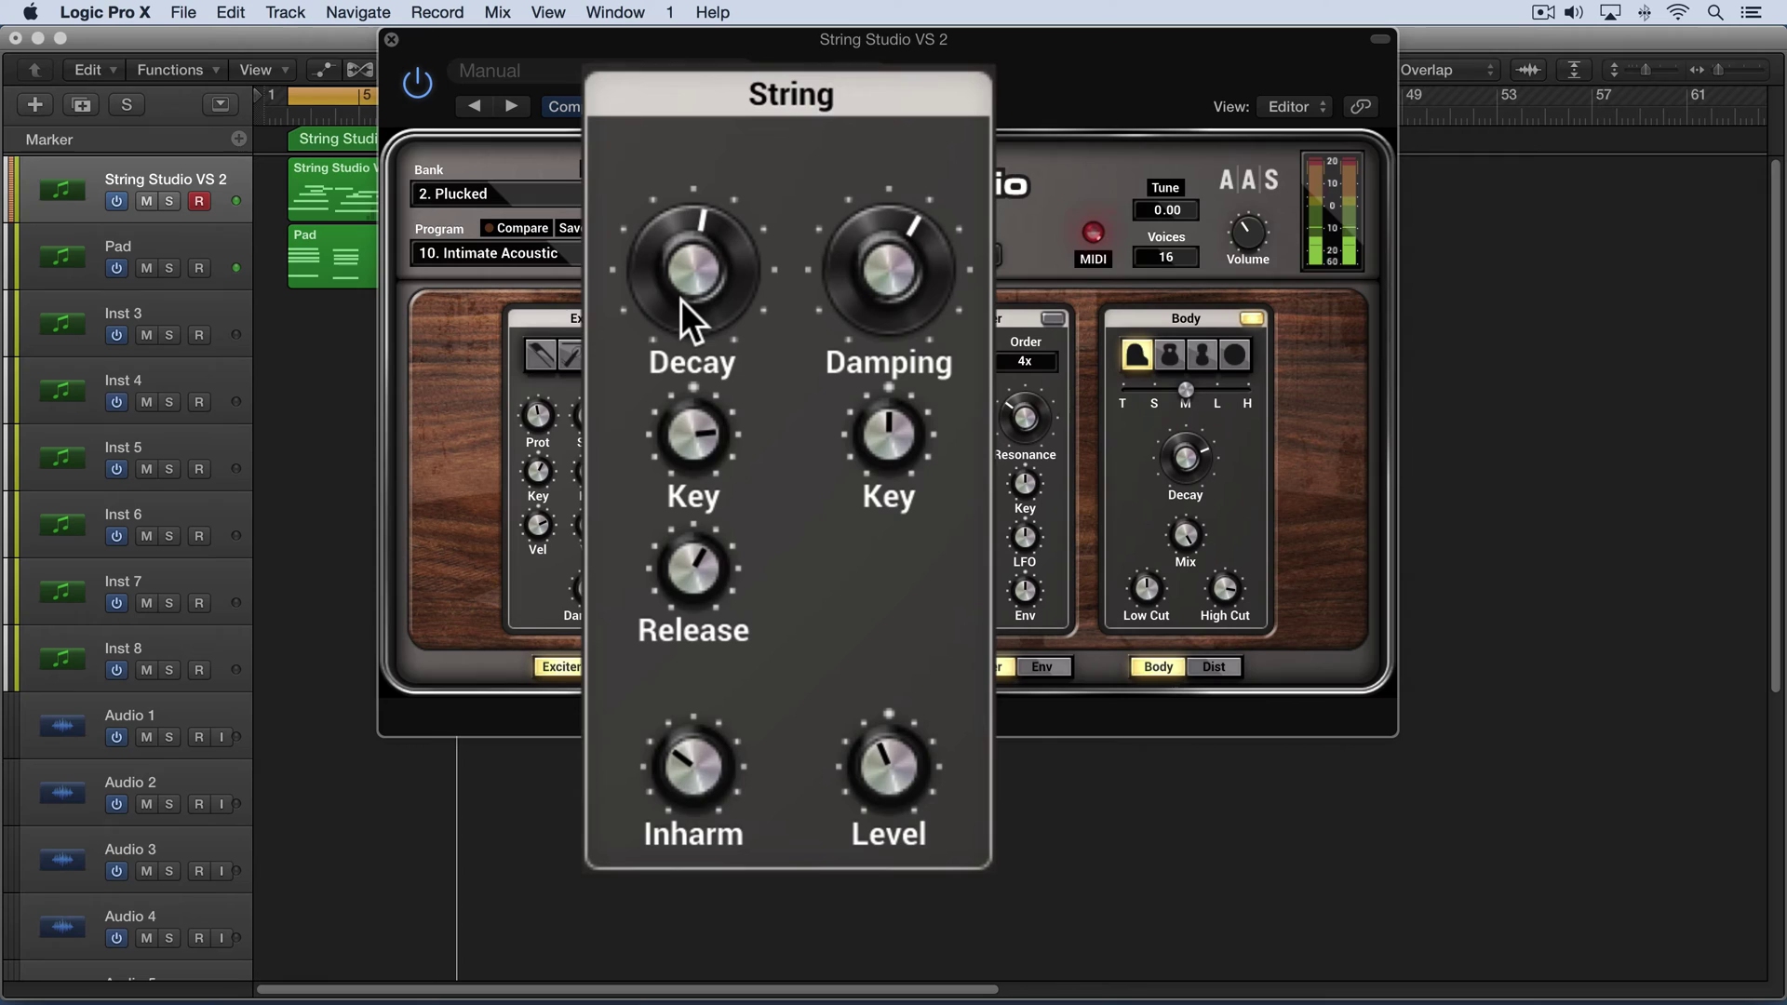
drag(679, 297, 680, 285)
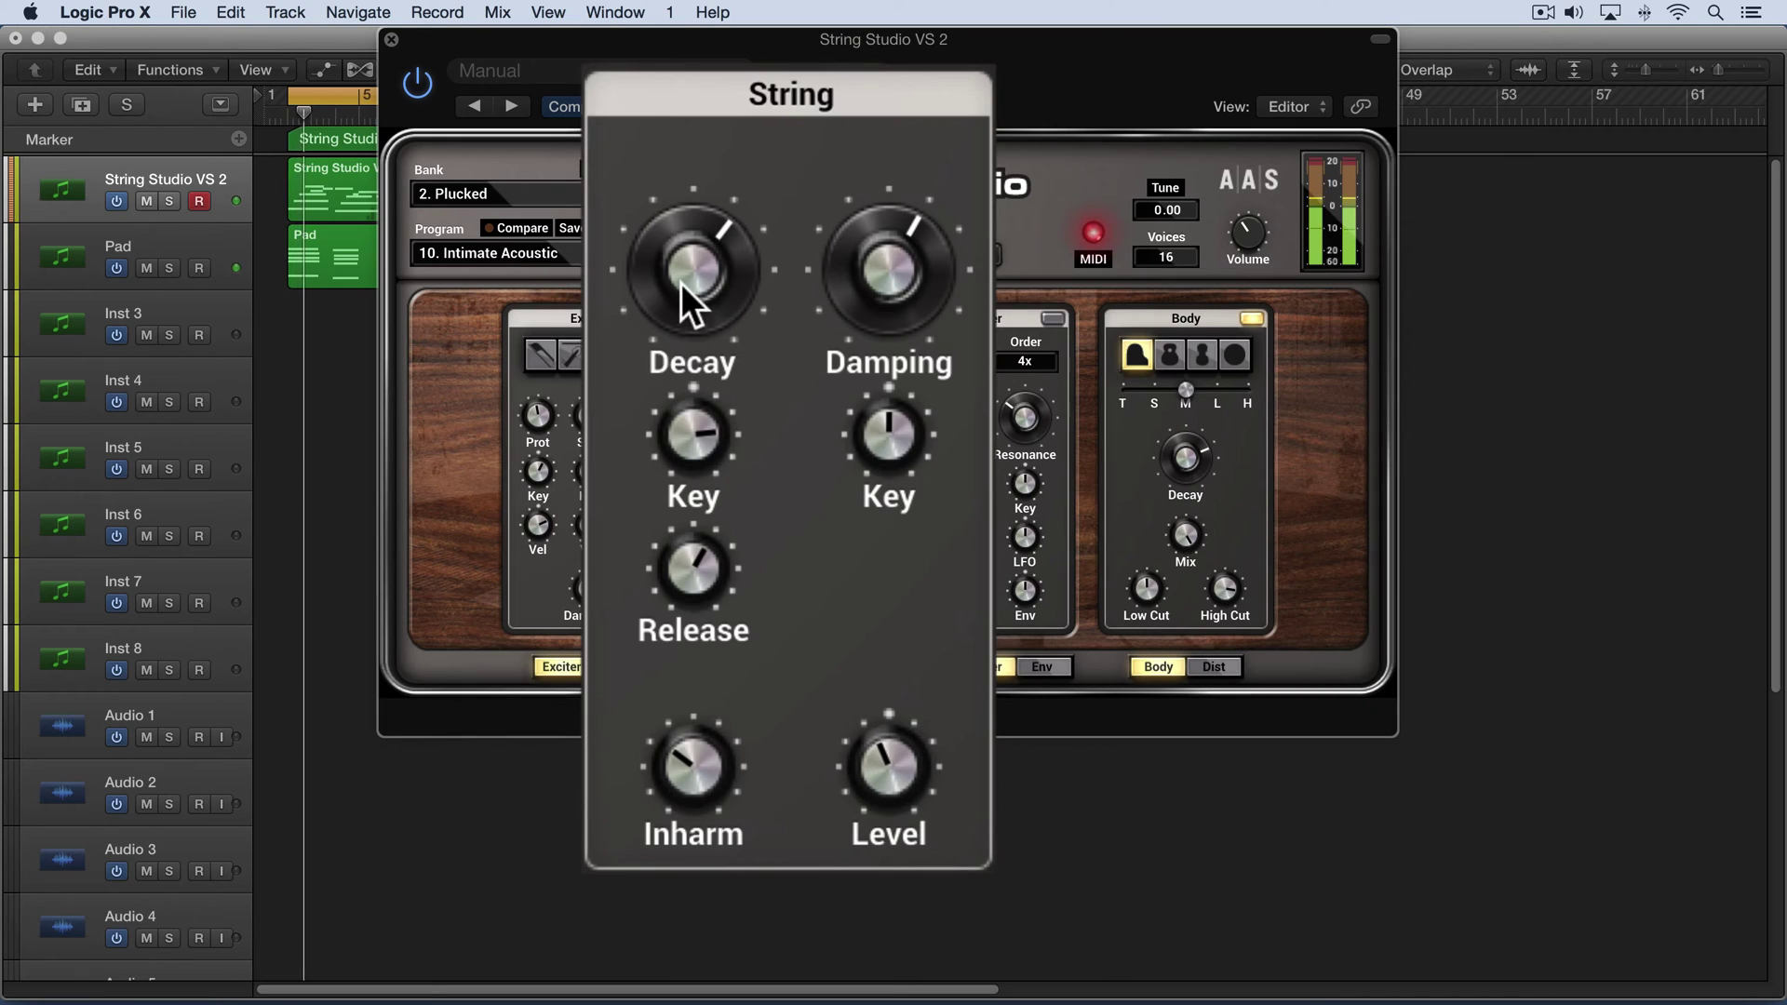
drag(680, 284, 679, 284)
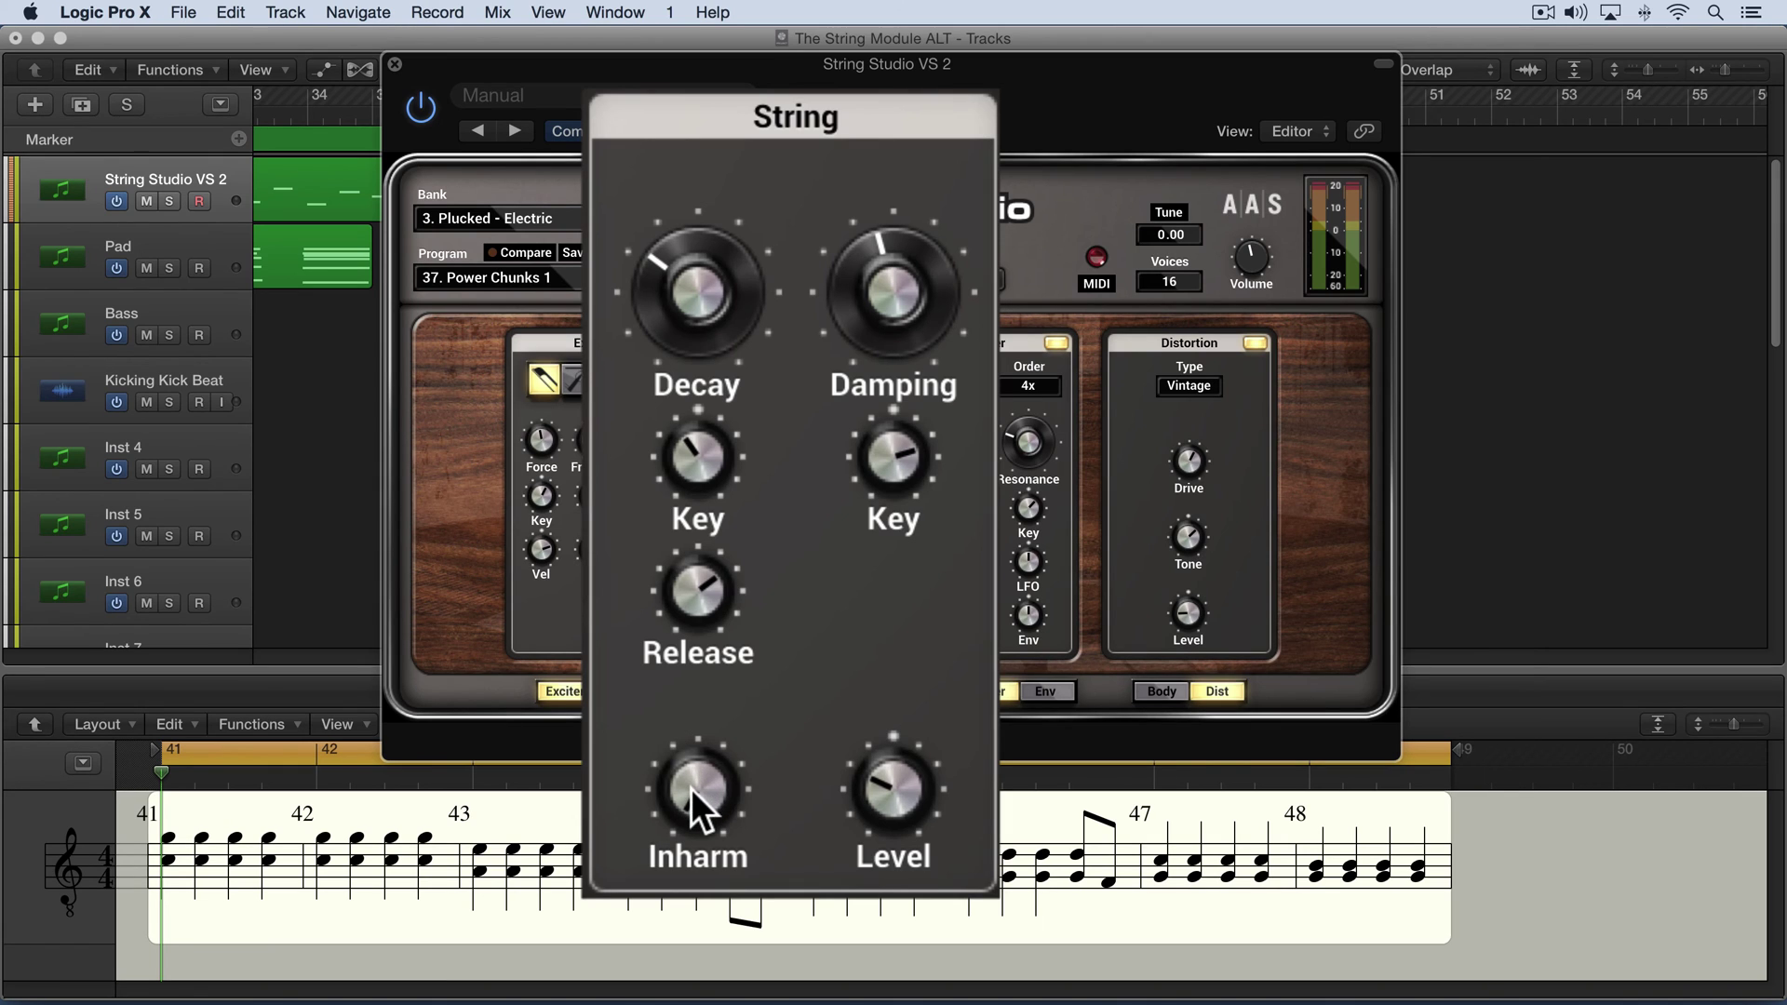
Play Power Chunks 1 and sweep Inharm between 66.5 % and 42.5 %, settling near 36 %.
key(space)
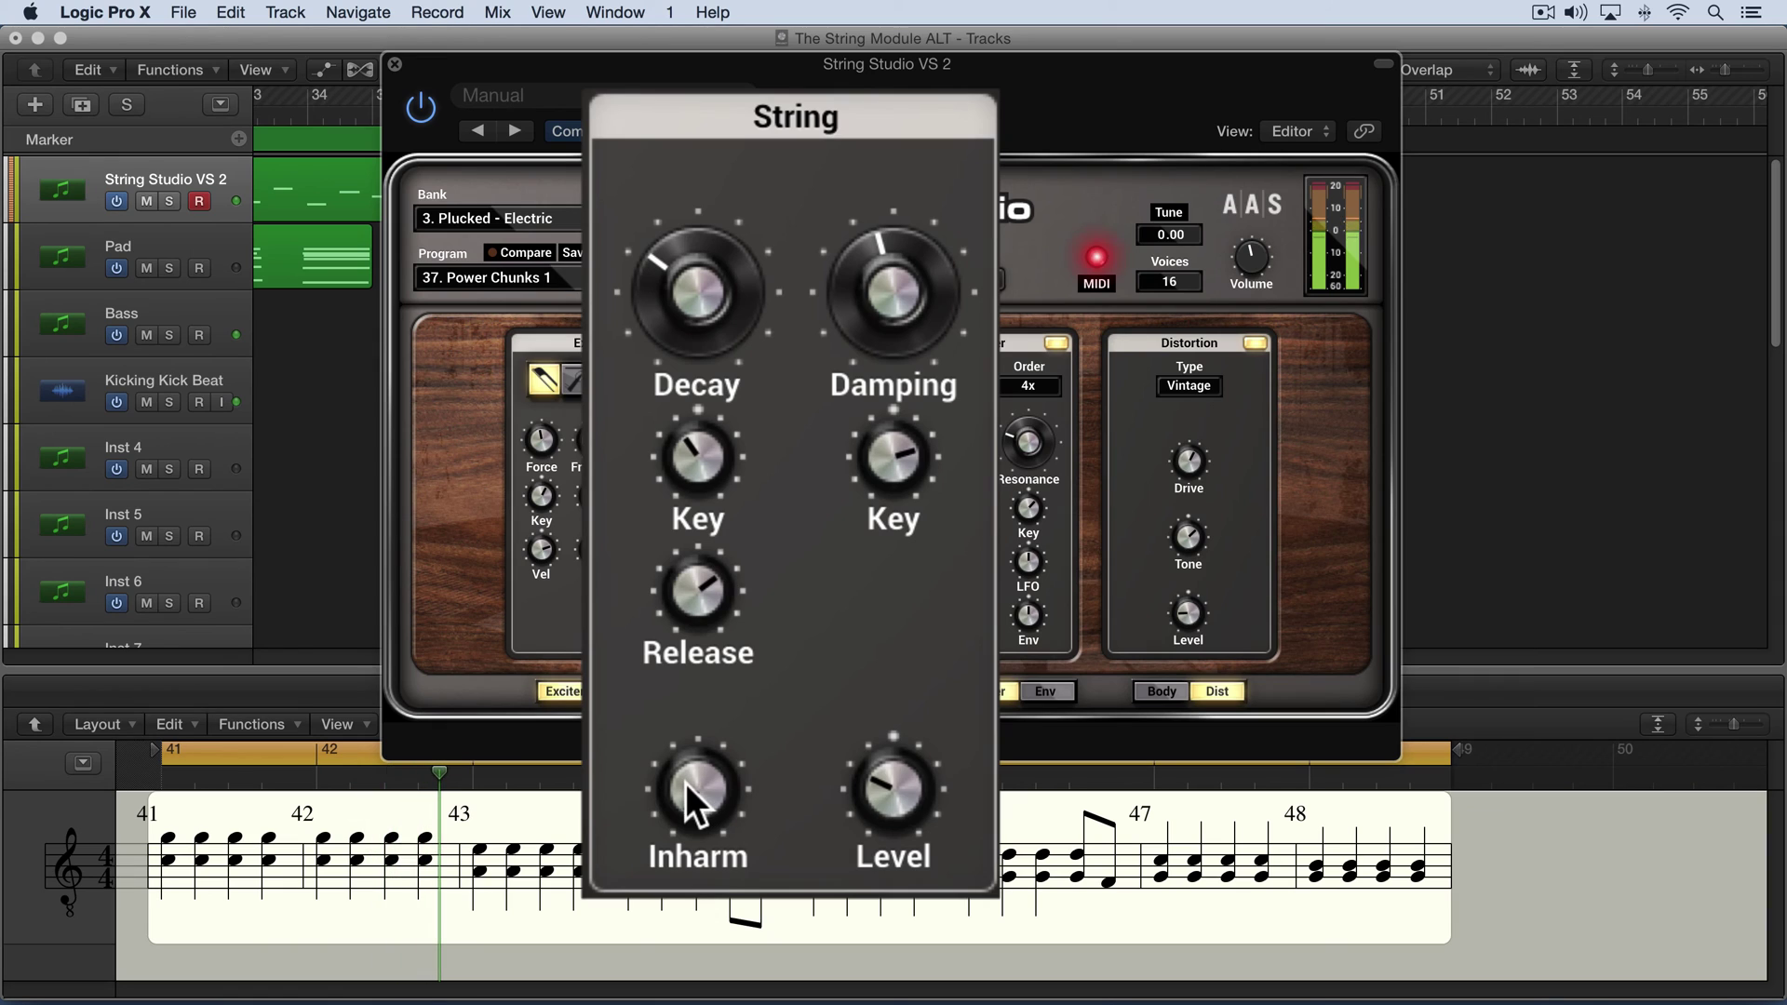
mouse_move(685, 782)
mouse_down()
mouse_move(686, 743)
mouse_move(698, 789)
mouse_up()
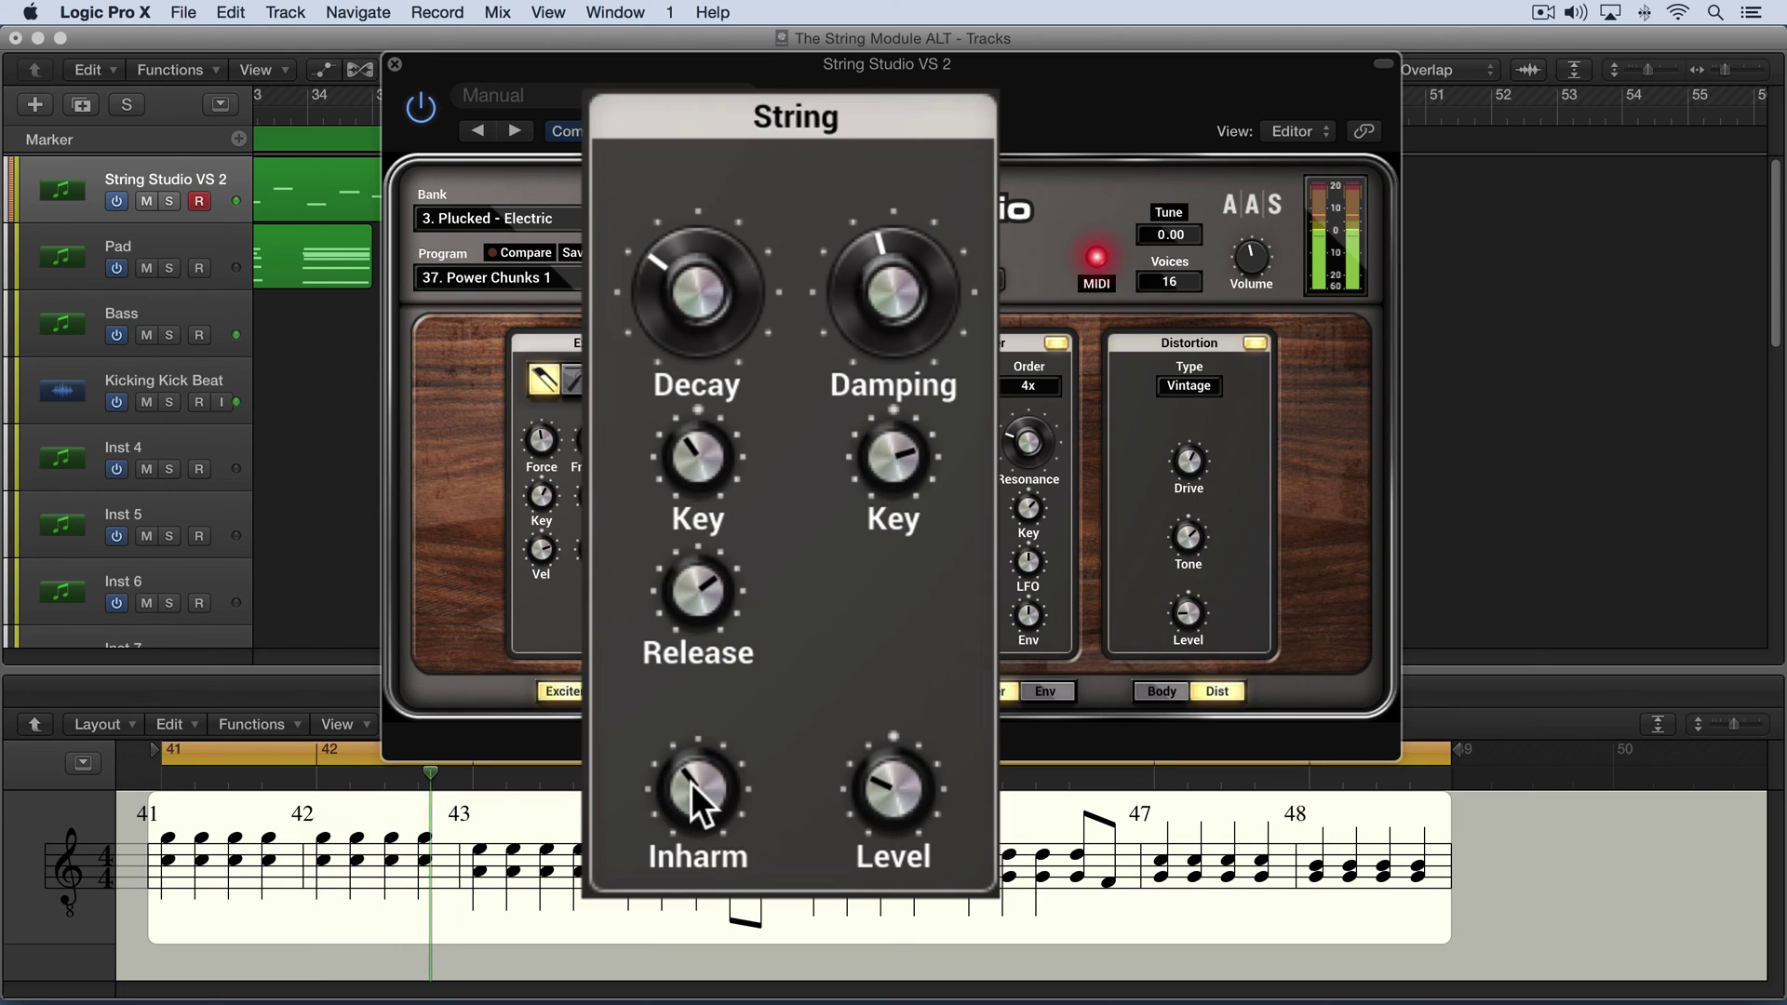
mouse_move(691, 782)
mouse_down()
mouse_move(692, 751)
mouse_move(700, 797)
mouse_up()
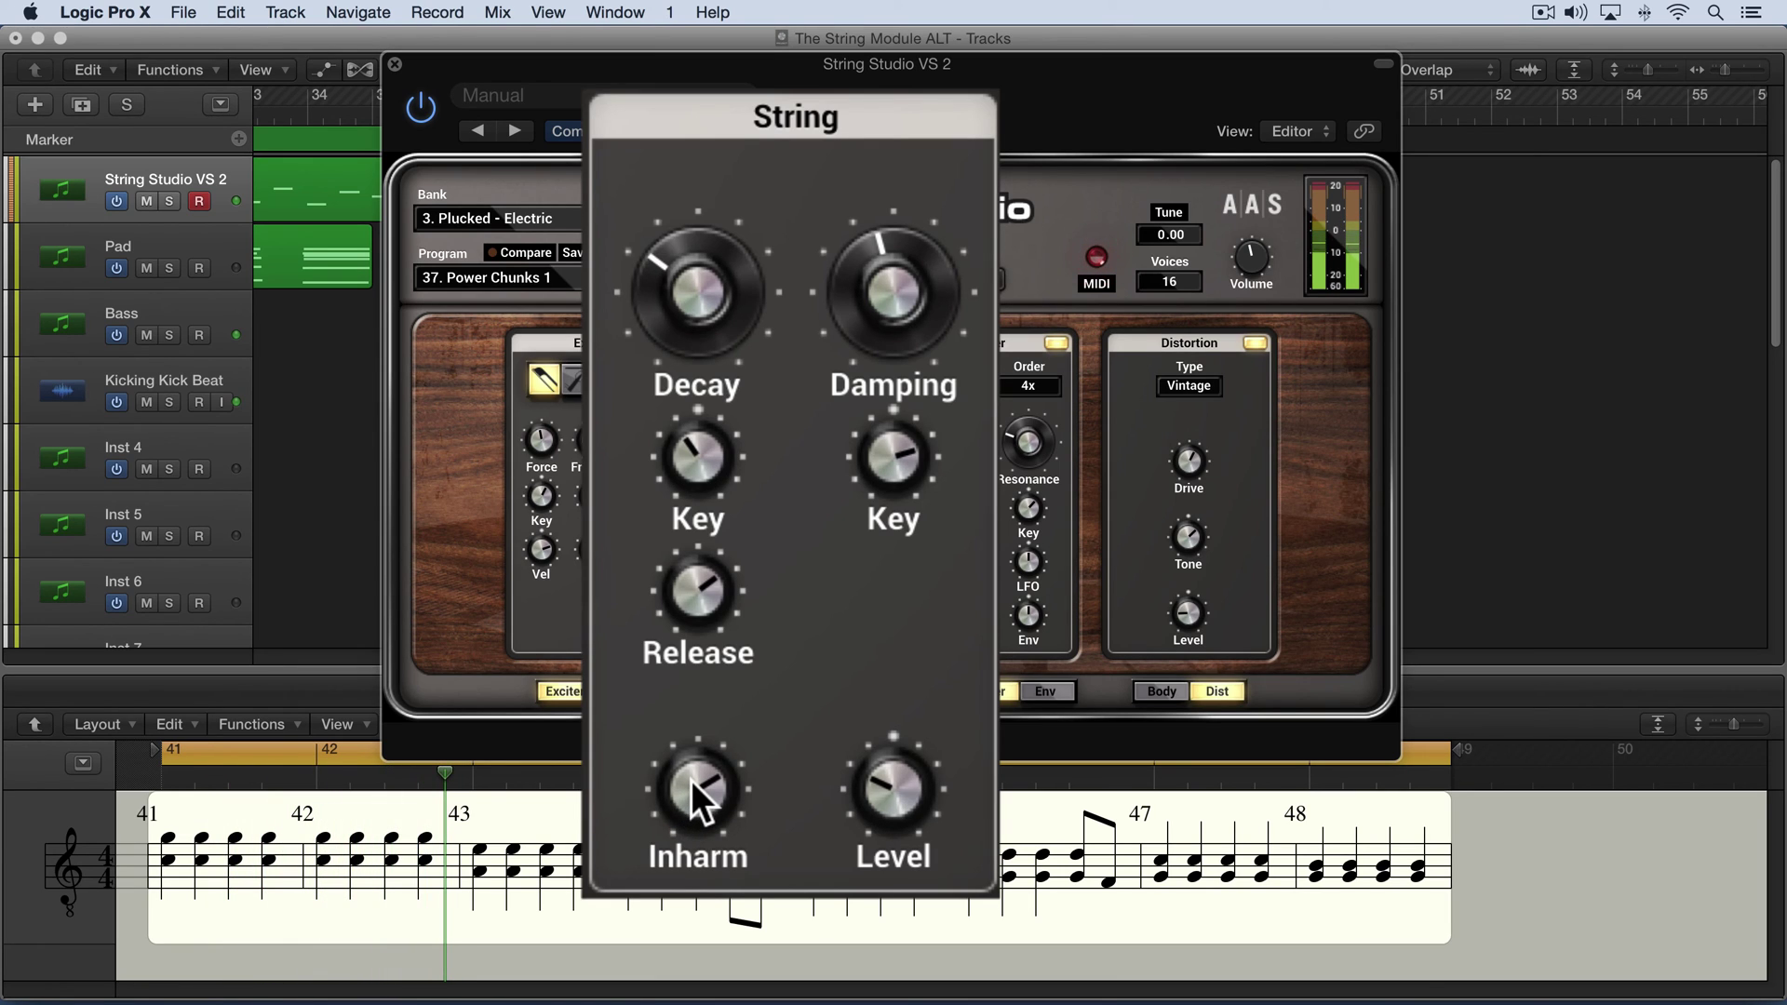
drag(696, 778, 697, 816)
key(space)
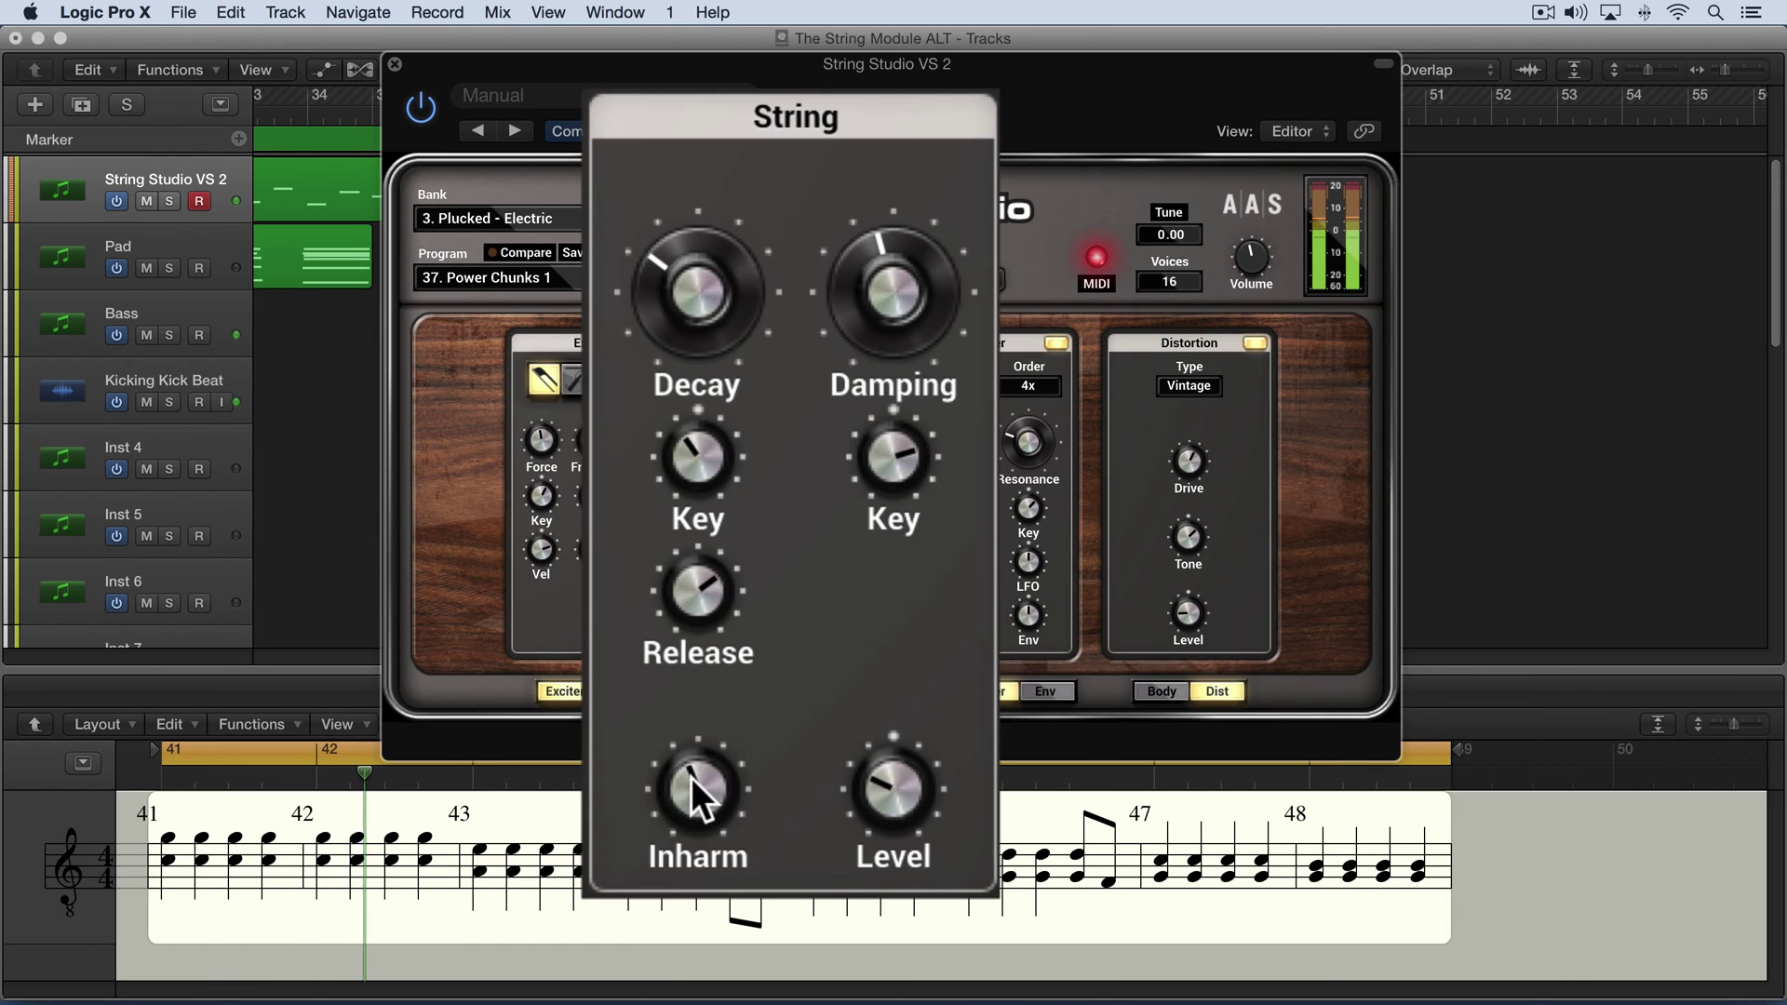
drag(691, 777, 690, 774)
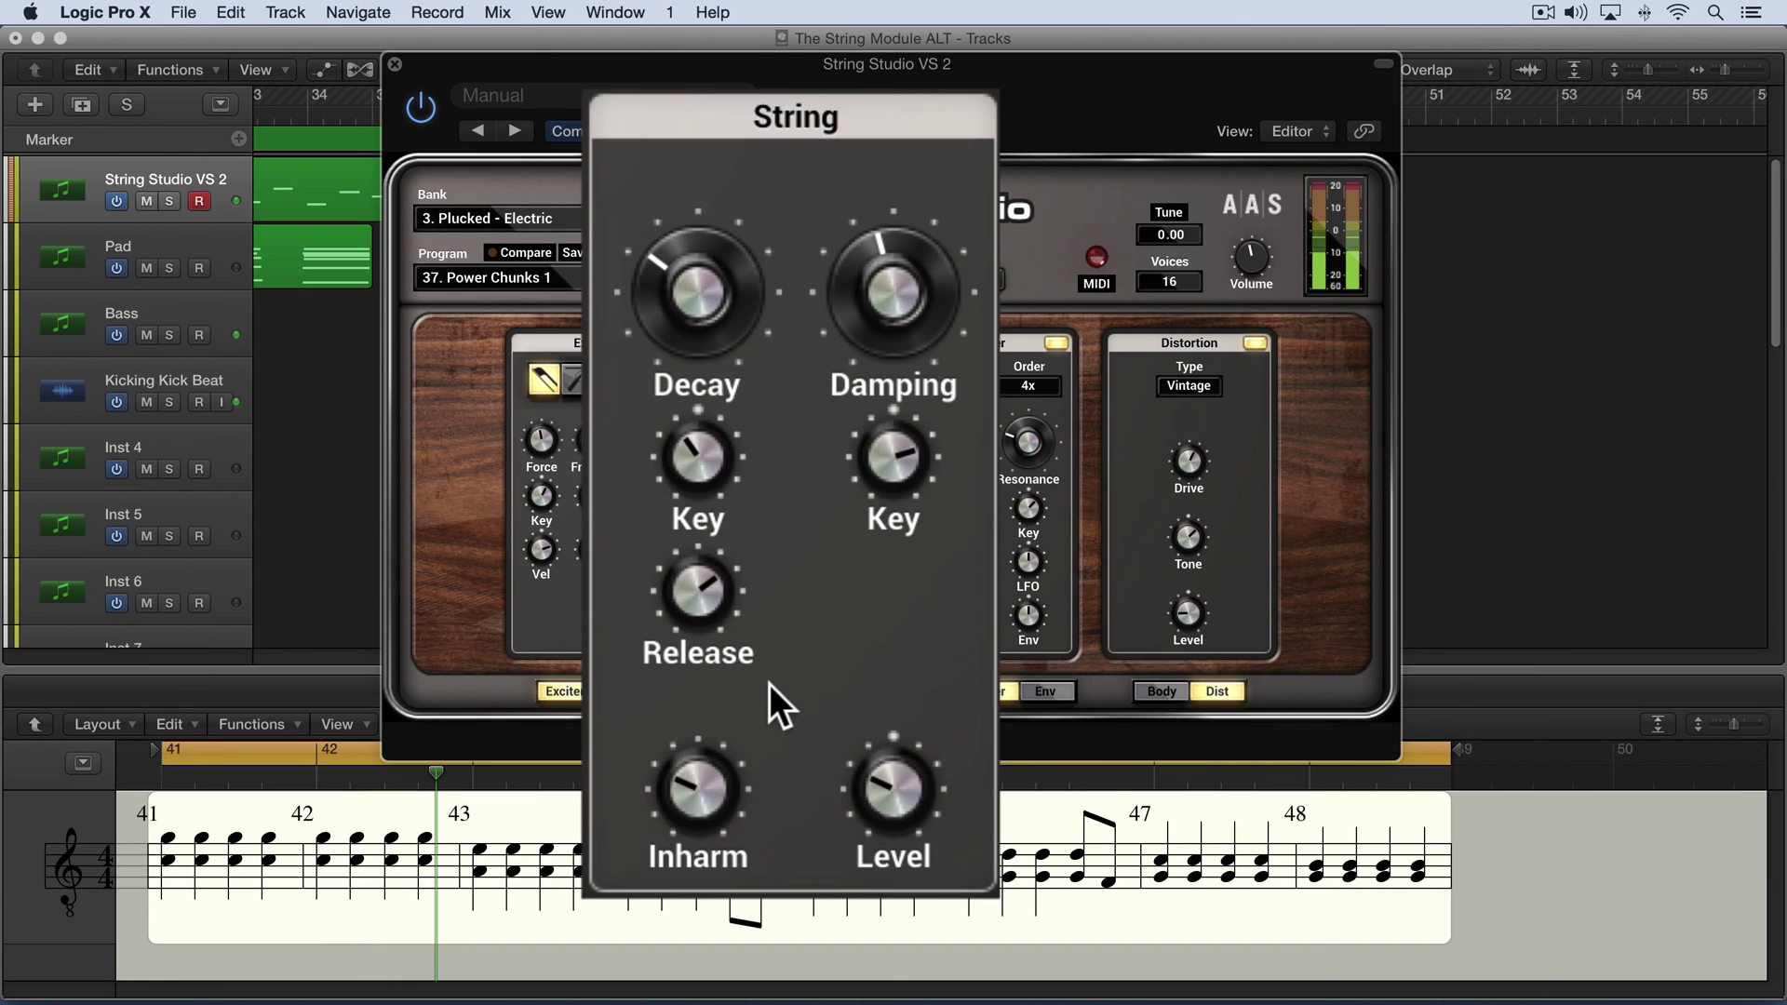
Close the enlarged String panel to show the full editor on 10. Intimate Acoustic.
click(772, 651)
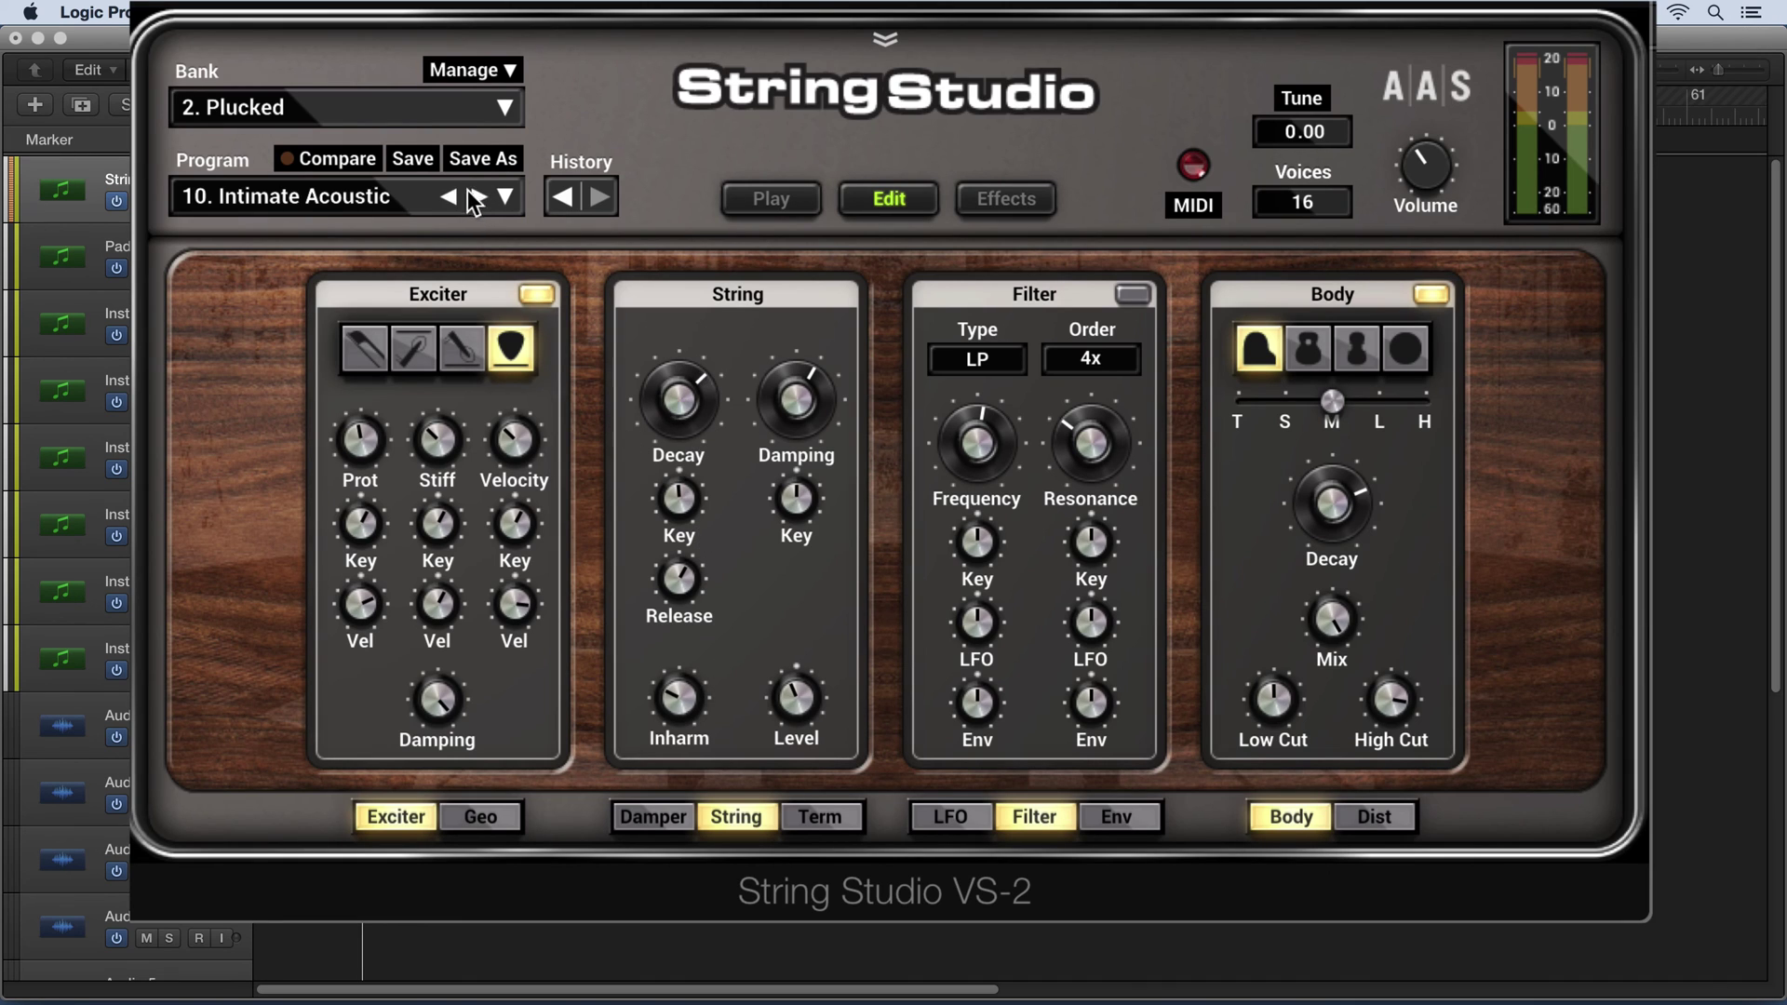
Step the program forward to the 14. I Am a Fan 2 preset.
click(476, 197)
click(476, 198)
click(479, 197)
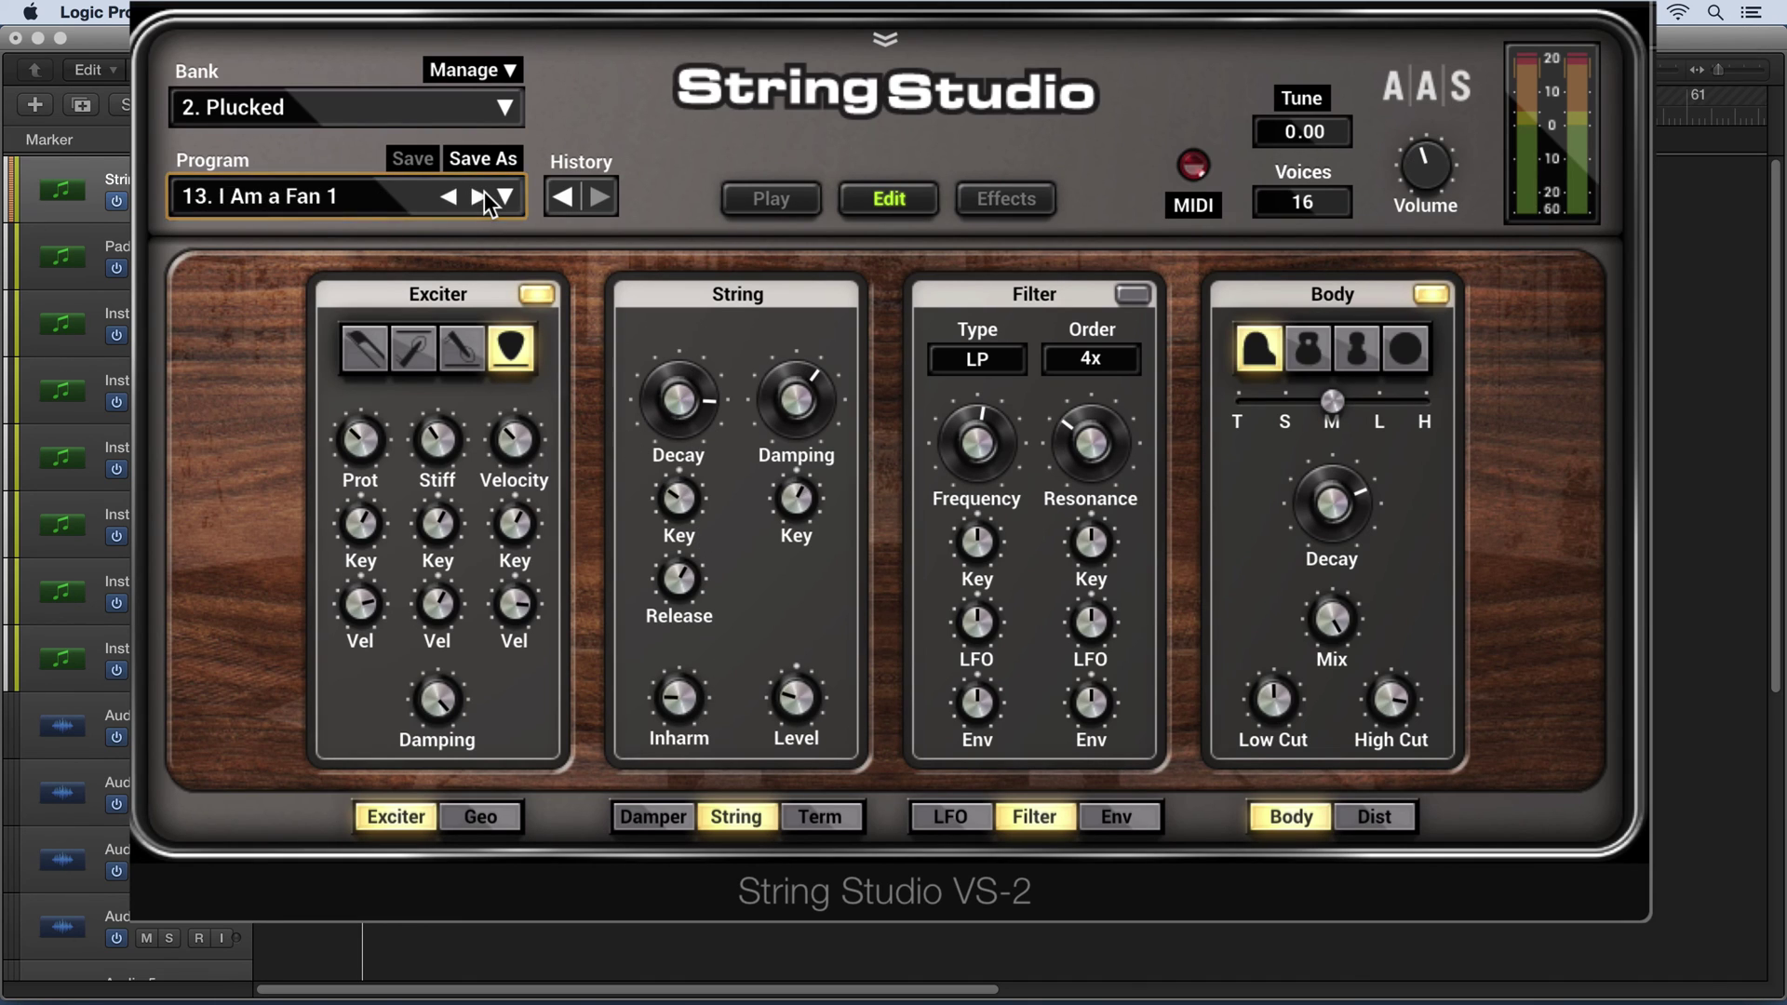
click(480, 197)
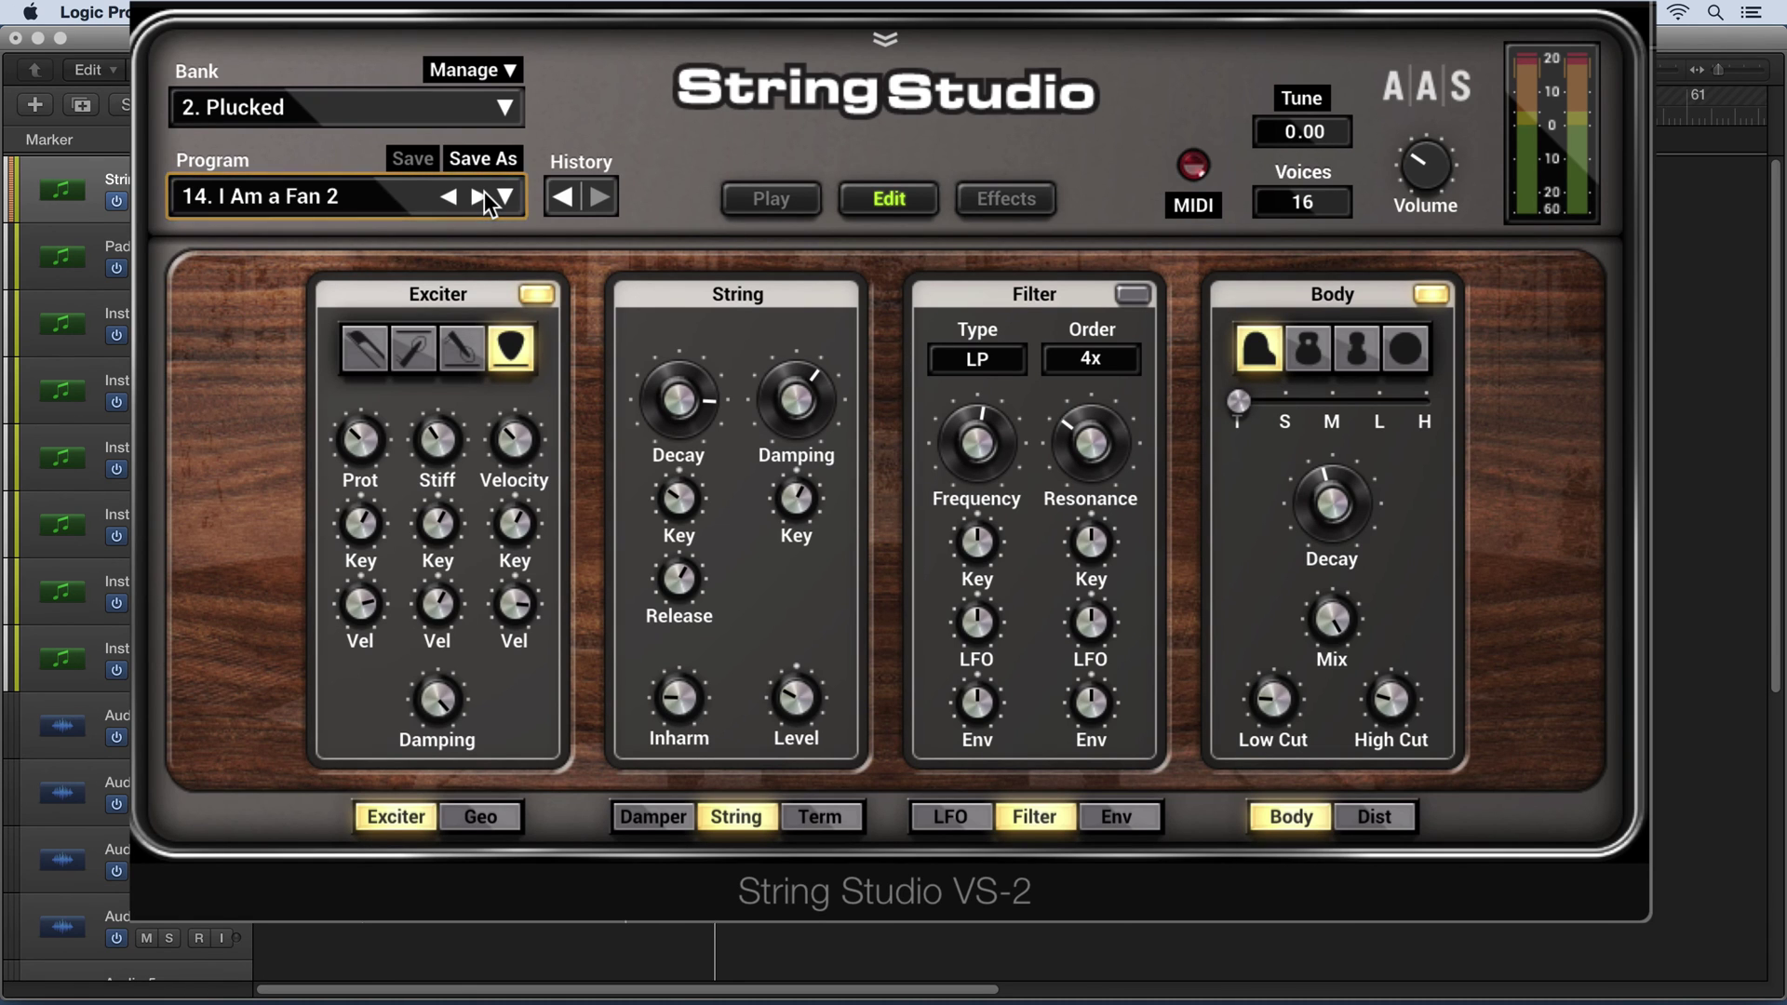
Show the piano roll, close the plug-in window and select the second String Studio VS 2 region.
key(e)
key(super+w)
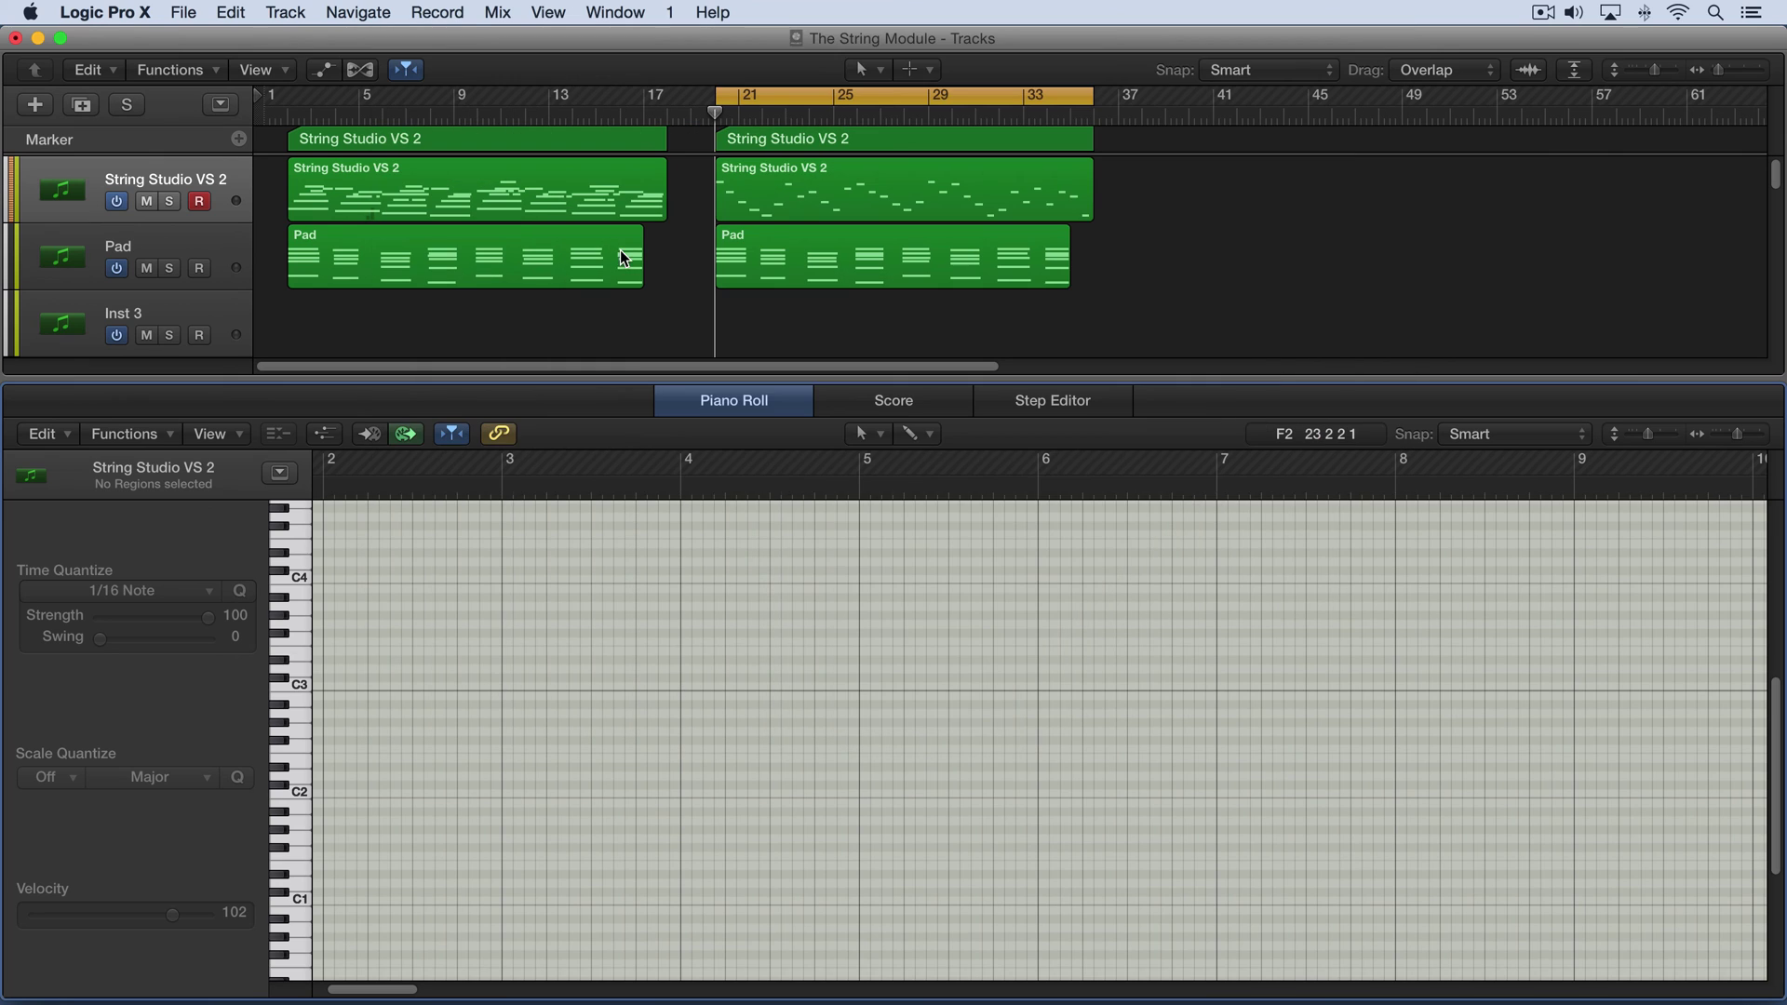
click(777, 216)
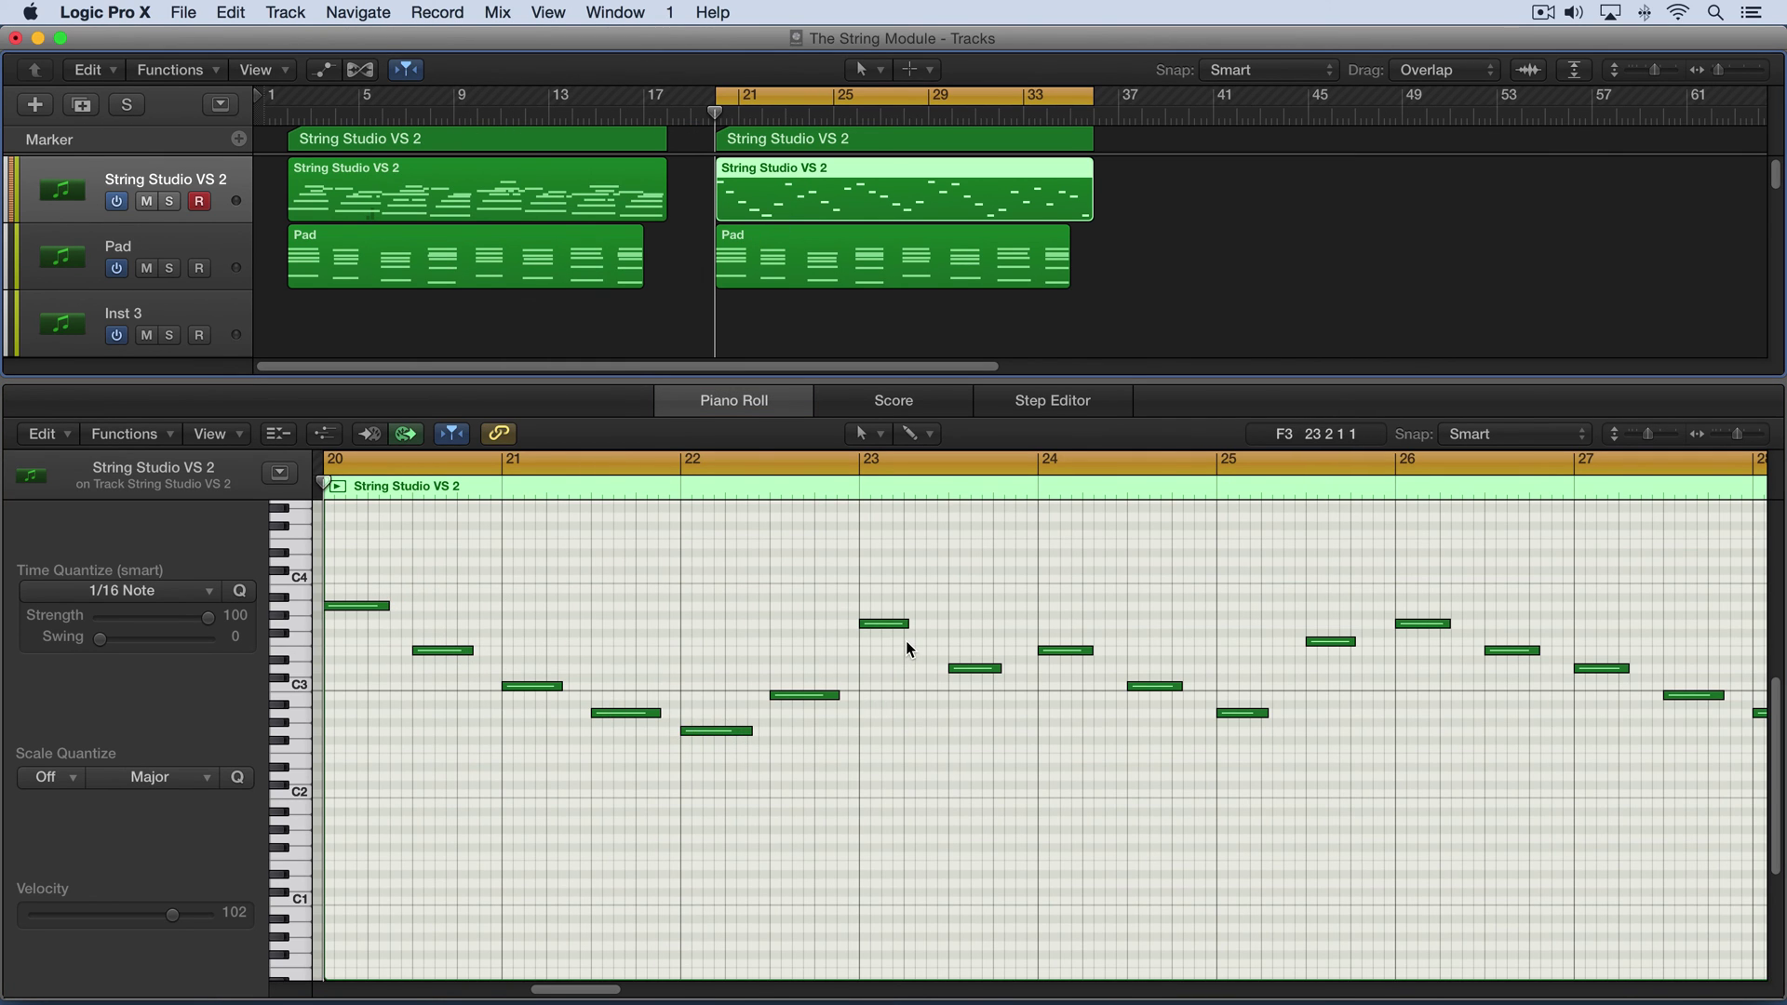
Reopen the plug-in, centre Decay Key tracking and audition String Release around 92 %.
key(v)
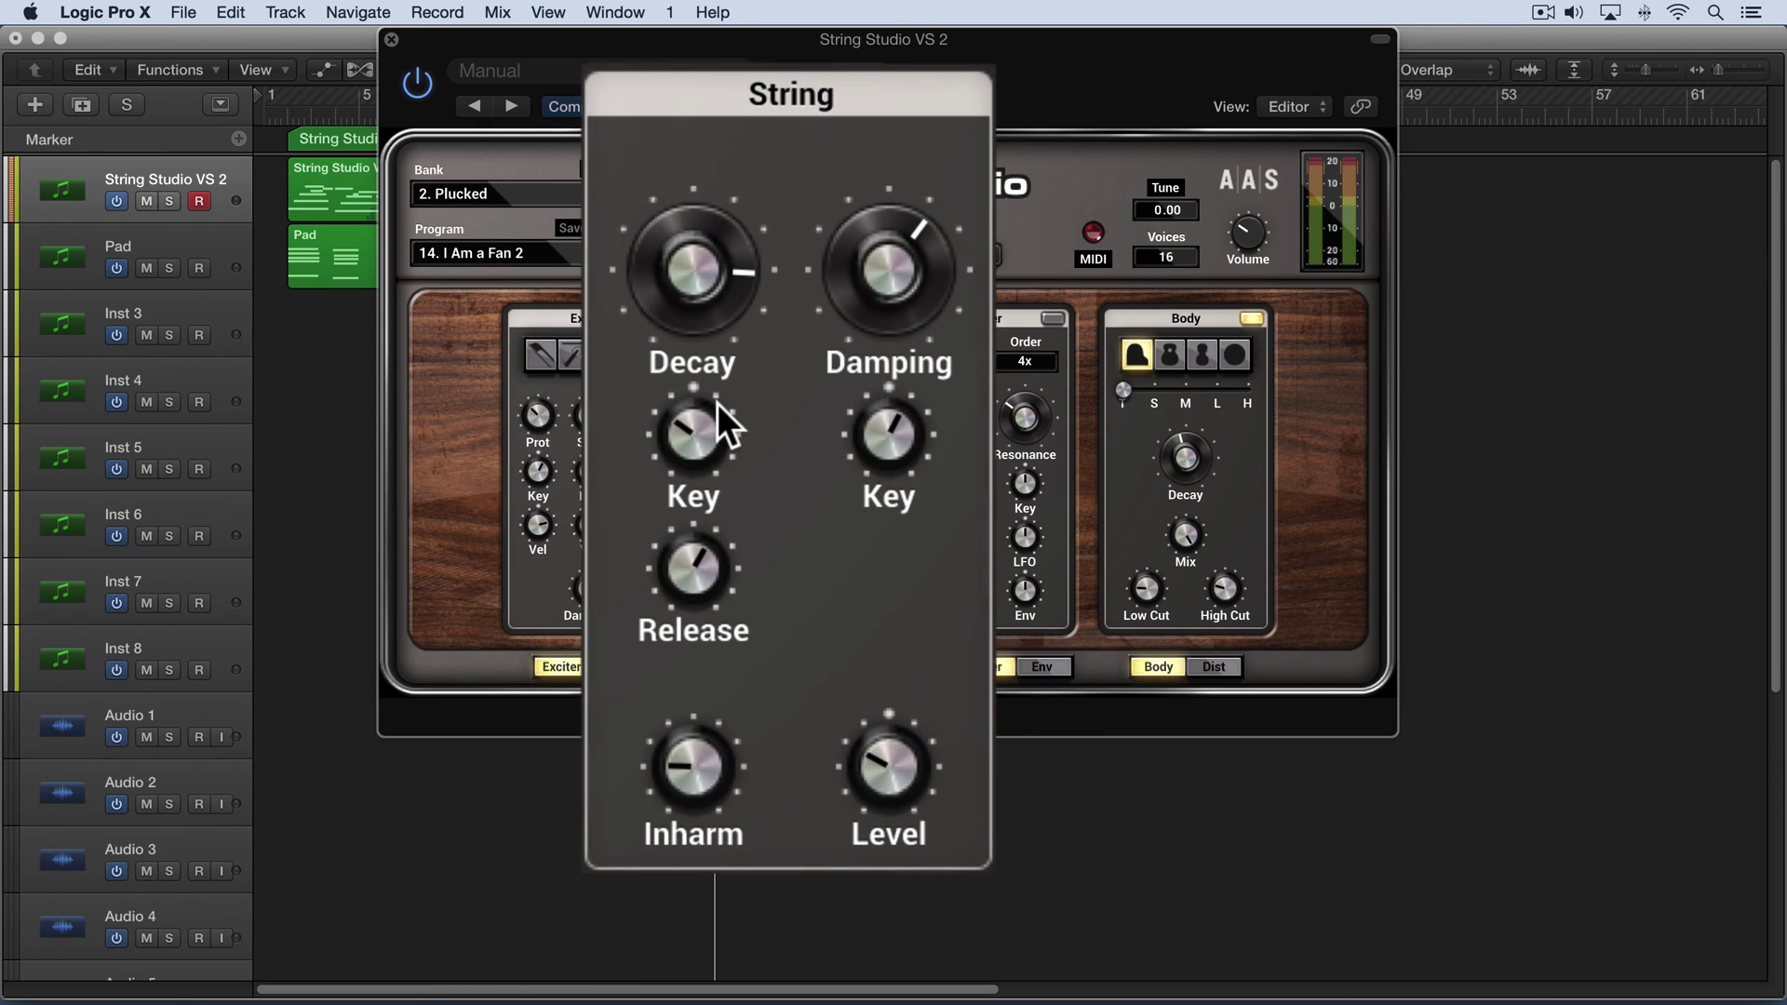
drag(682, 413, 738, 415)
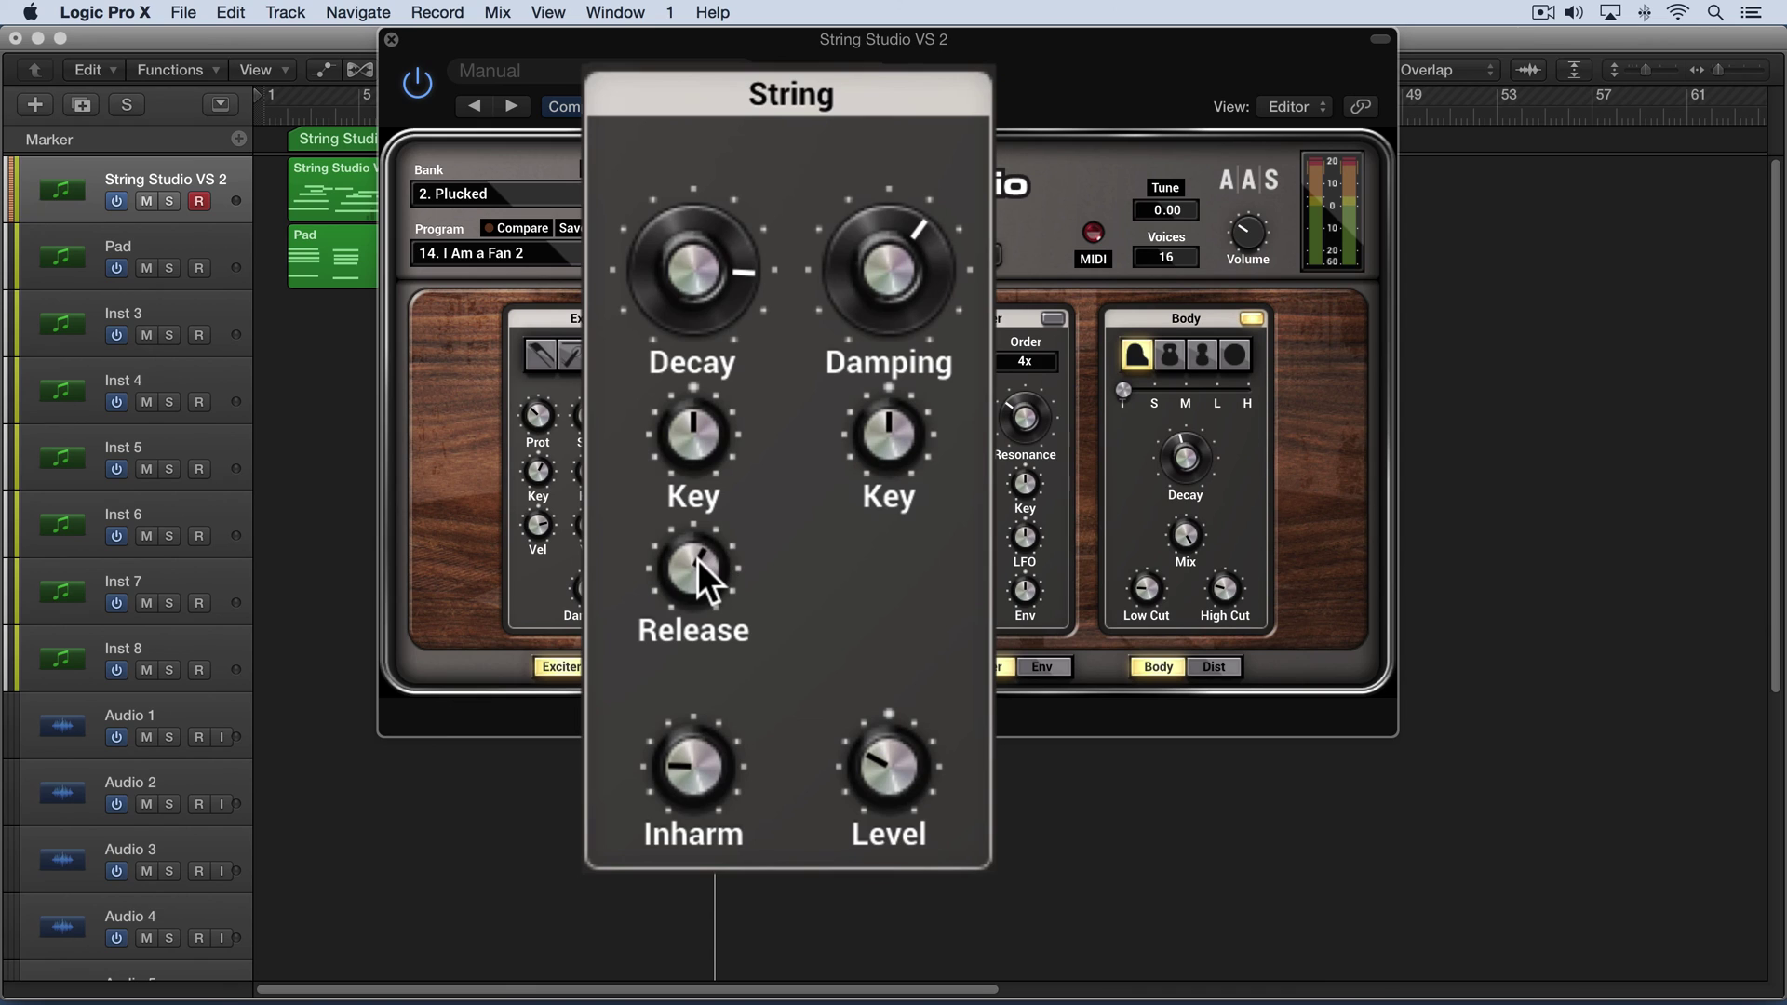
key(space)
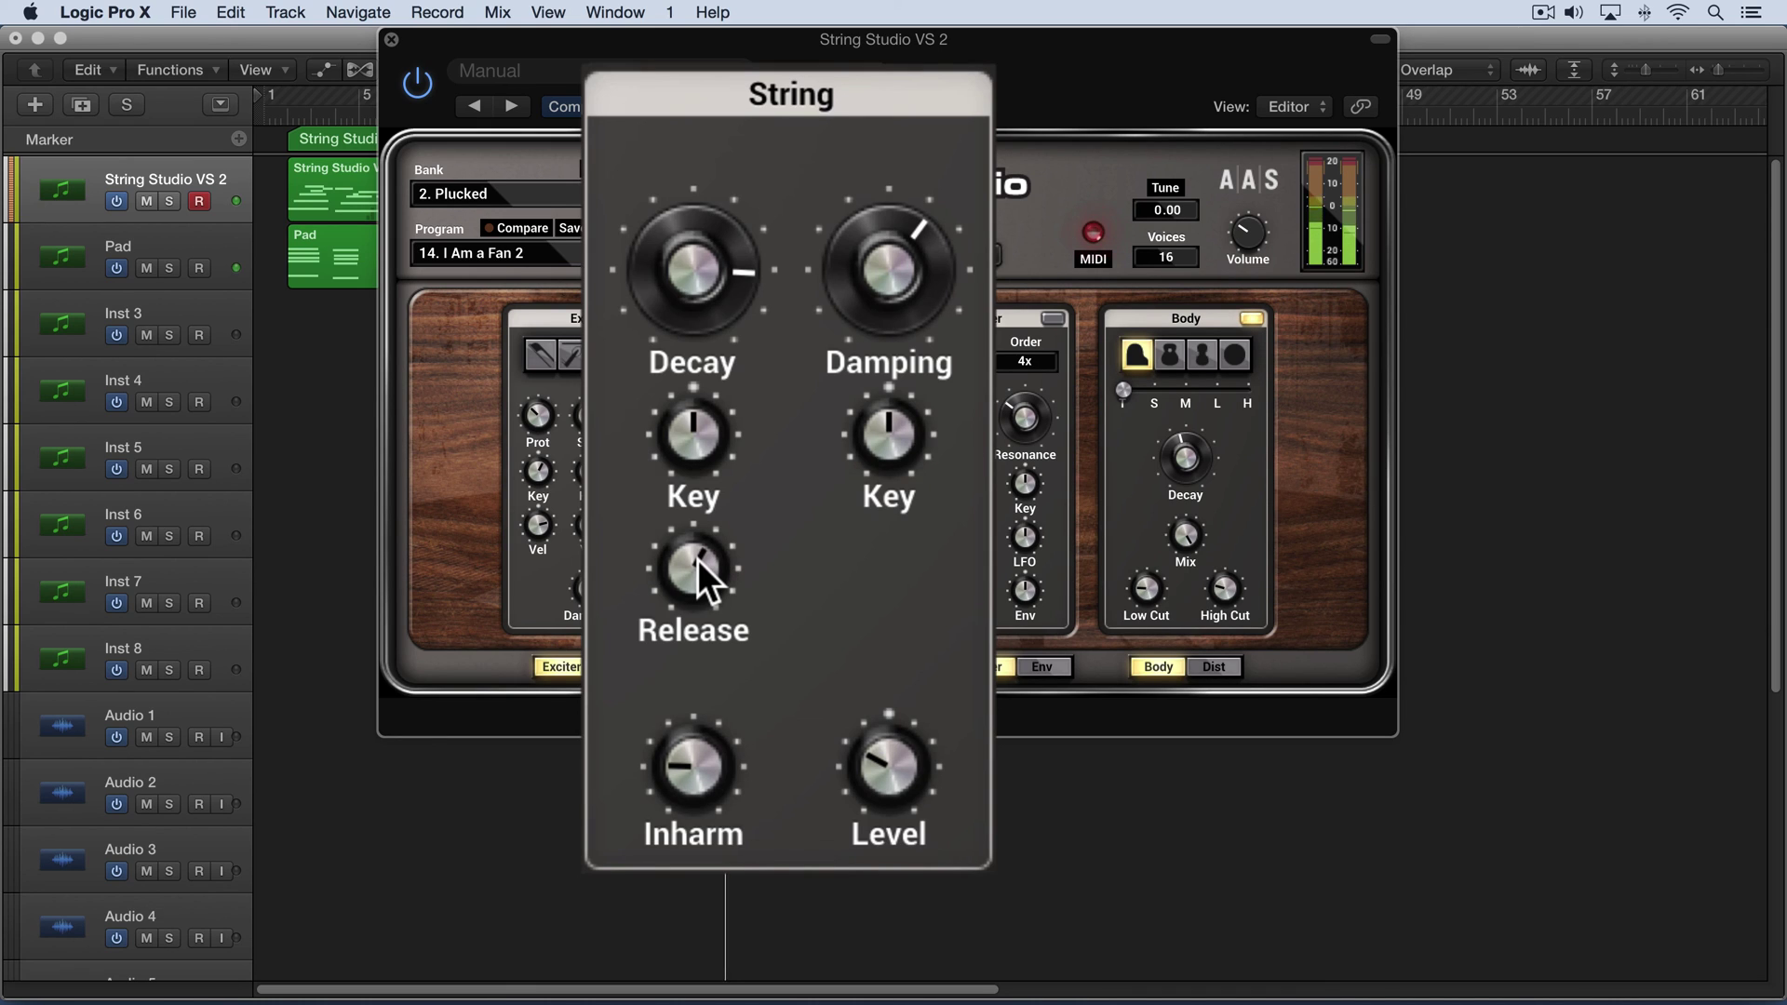
mouse_move(697, 562)
mouse_down()
mouse_move(697, 502)
mouse_move(697, 571)
mouse_up()
drag(692, 556, 692, 736)
Solo the track, pull Release down to about 8.5 %, and show Distortion in the full editor.
click(170, 203)
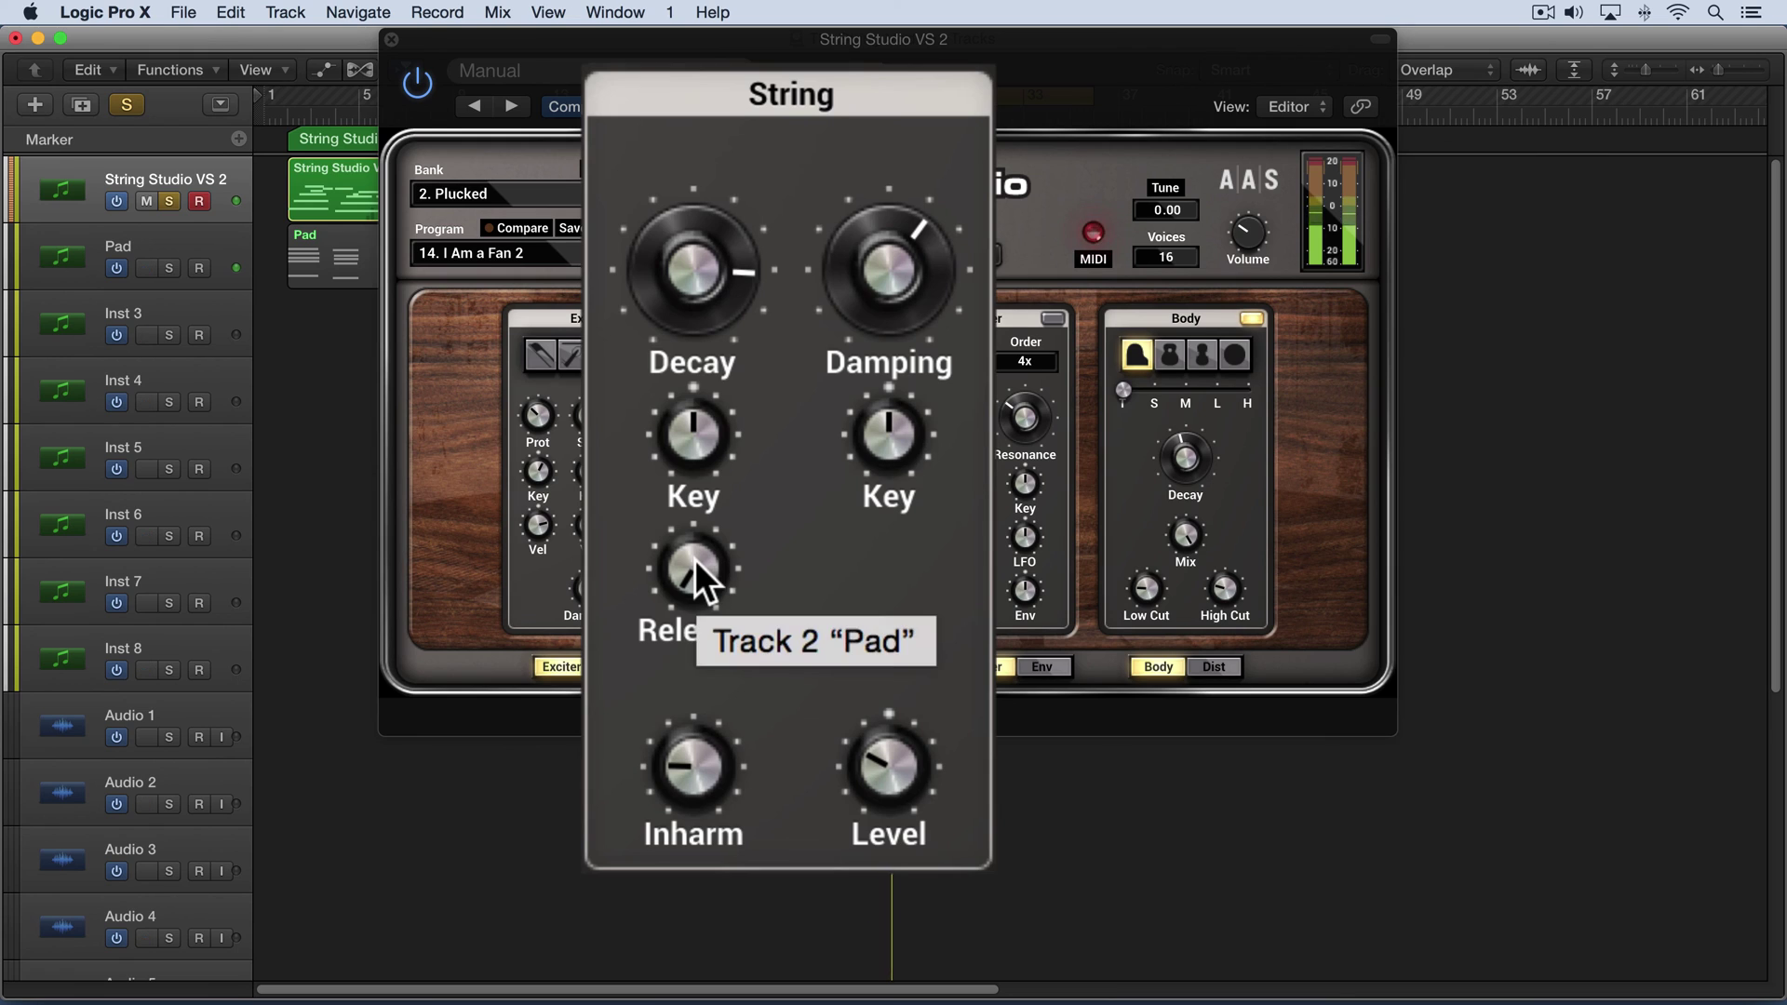
drag(695, 560, 695, 395)
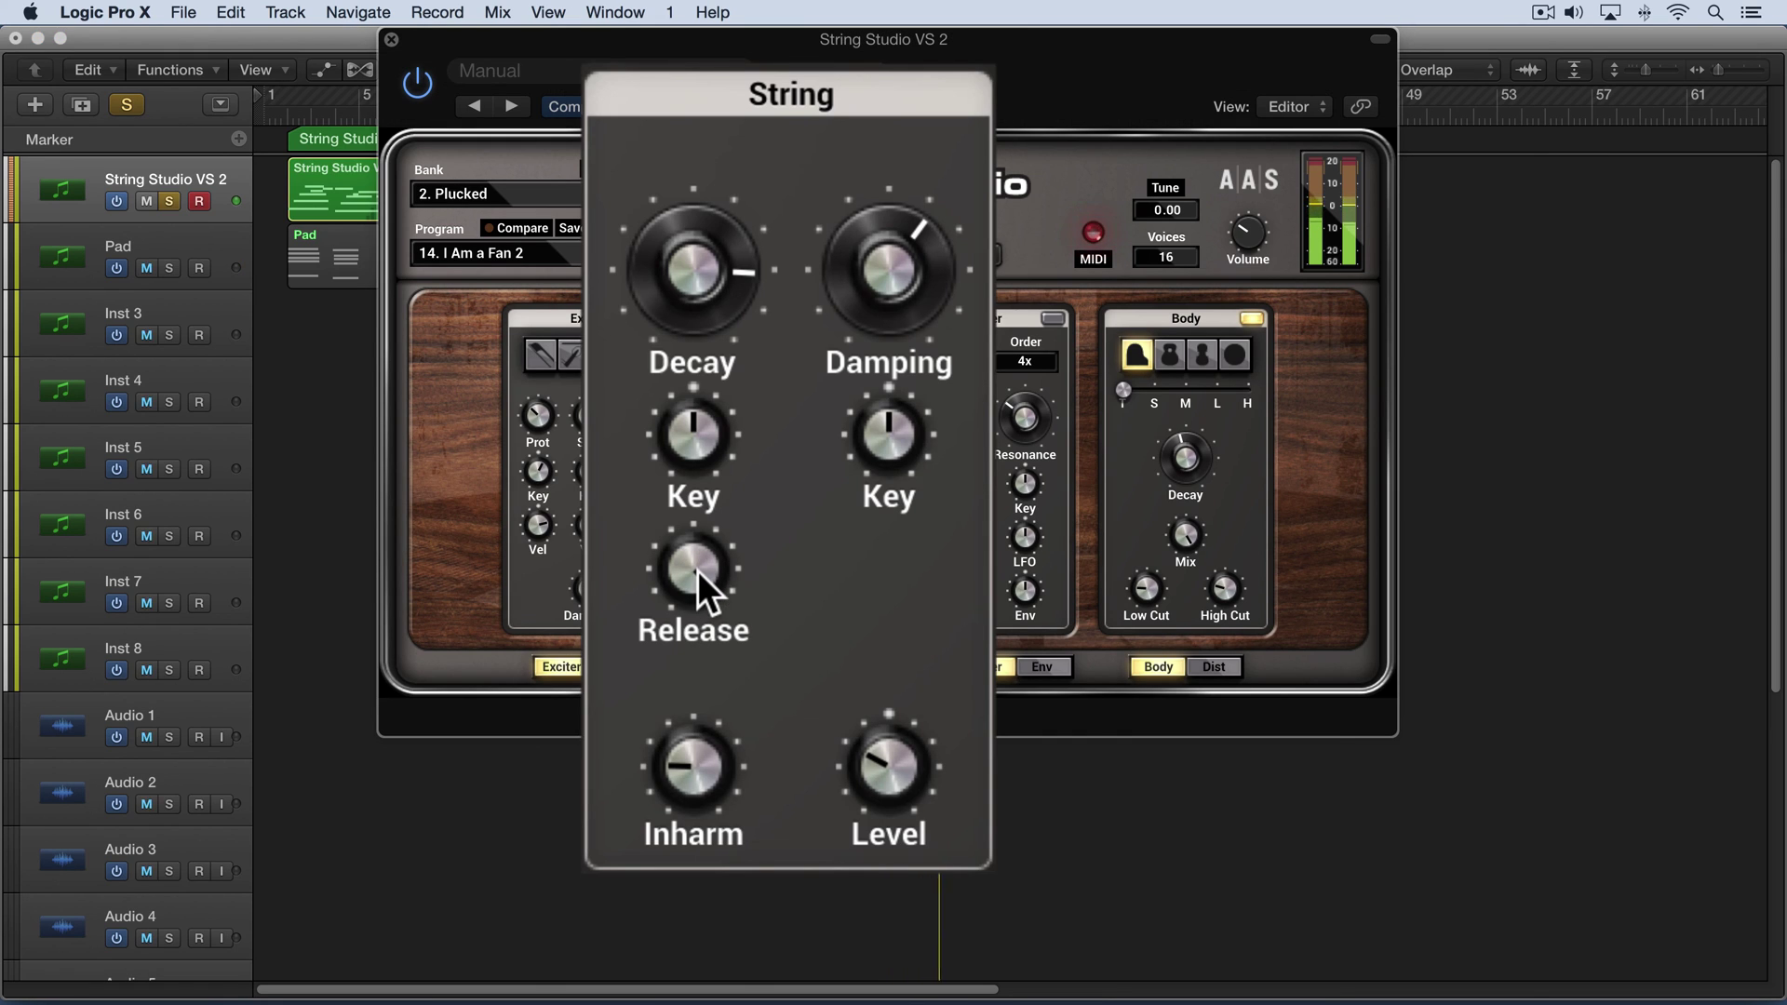
drag(696, 572, 695, 421)
click(926, 708)
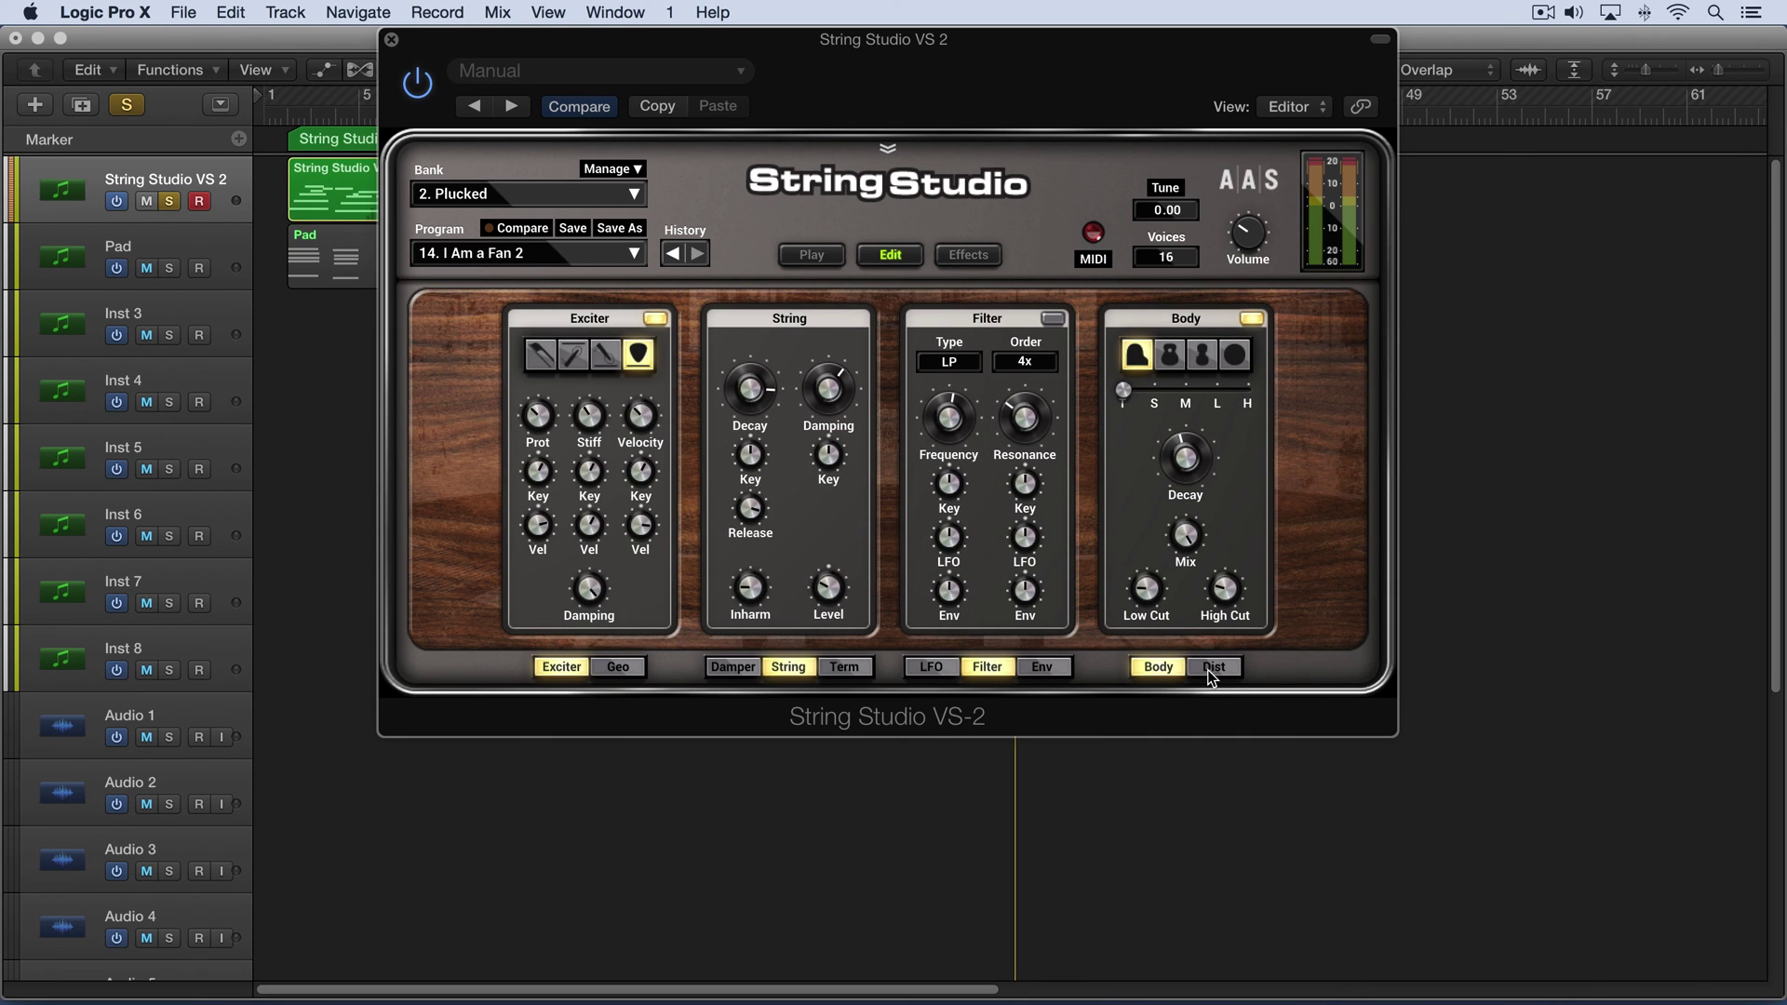
click(1212, 668)
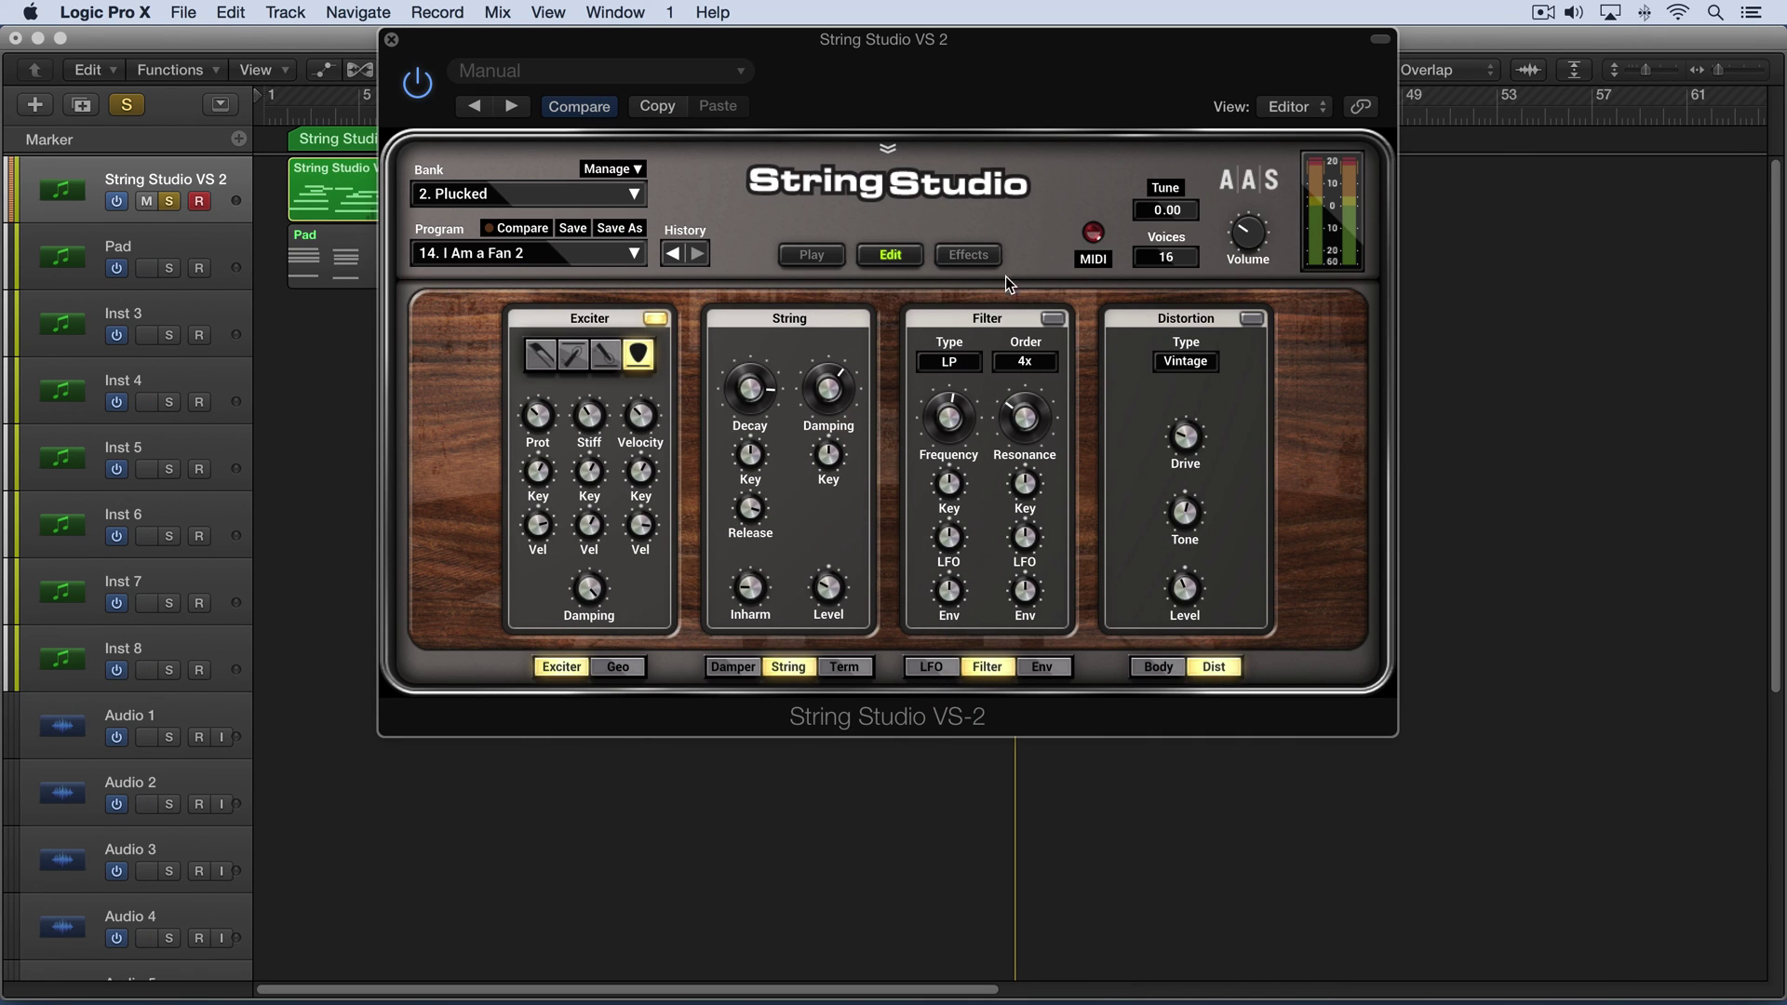